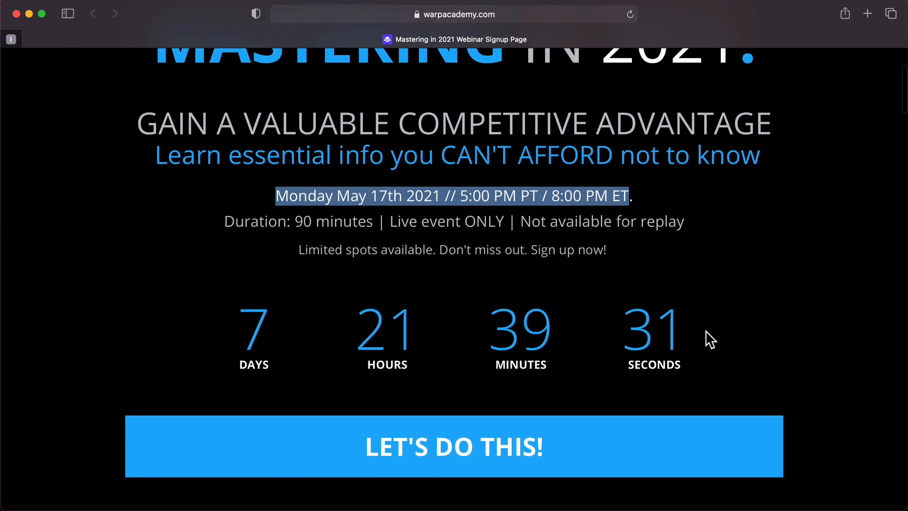
{"action": "left_click", "coordinate": [478, 438]}
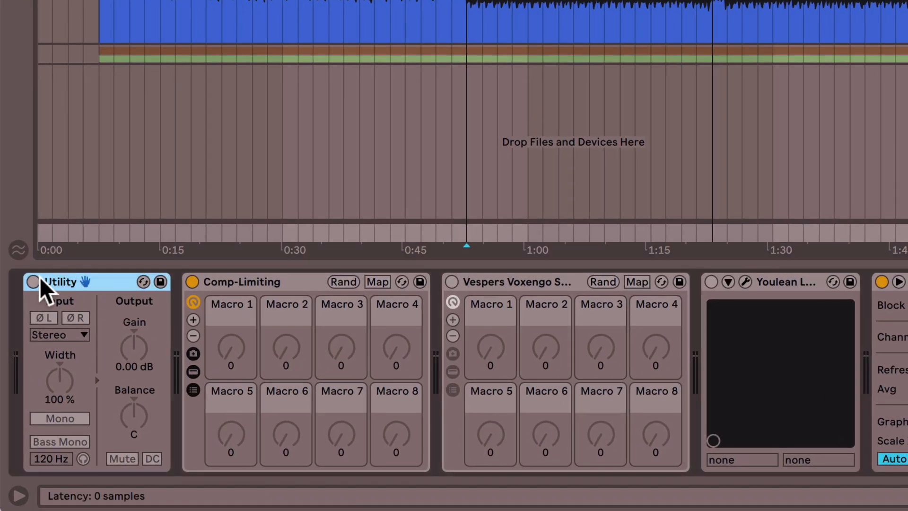
Enable the Utility device and turn on its Bass Mono at 120 Hz, toggling Bass Mono off and on to compare
{"action": "left_click", "coordinate": [35, 281]}
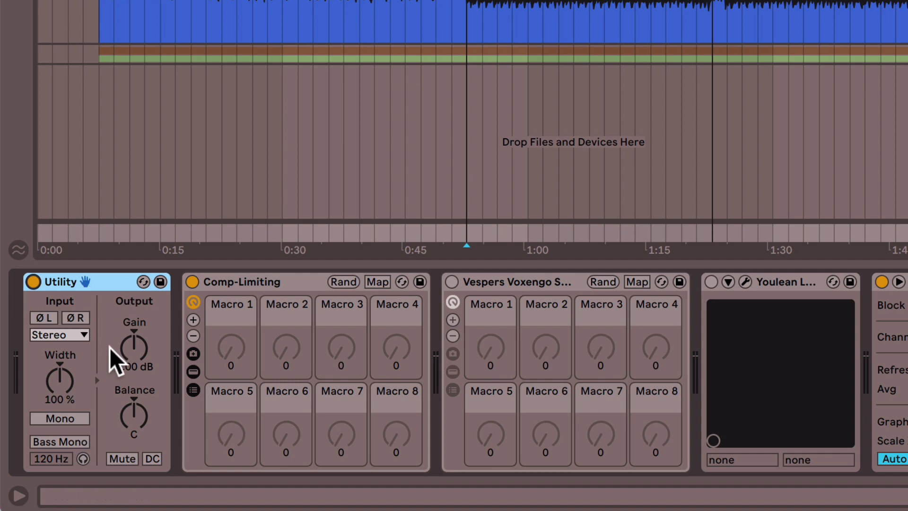
{"action": "left_click", "coordinate": [71, 440]}
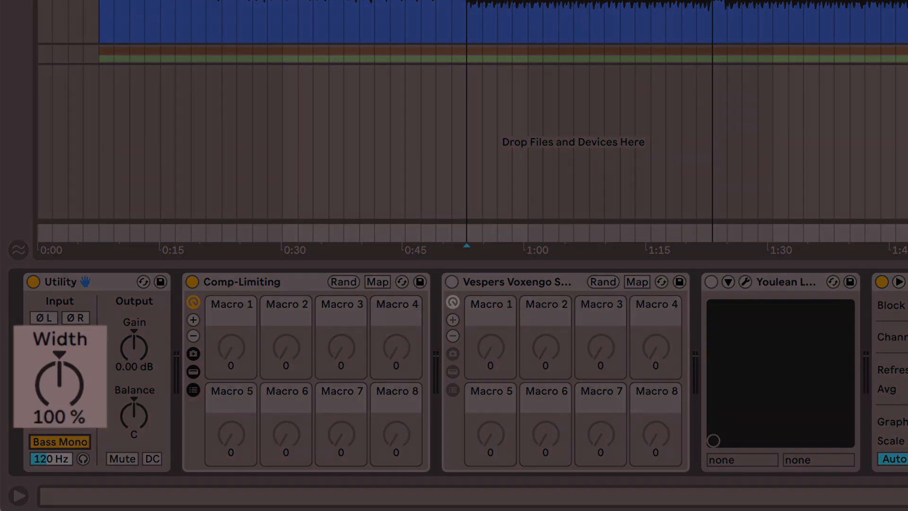
{"action": "mouse_move", "coordinate": [59, 381]}
{"action": "left_mouse_down"}
{"action": "mouse_move", "coordinate": [59, 300]}
{"action": "mouse_move", "coordinate": [63, 379]}
{"action": "left_mouse_up"}
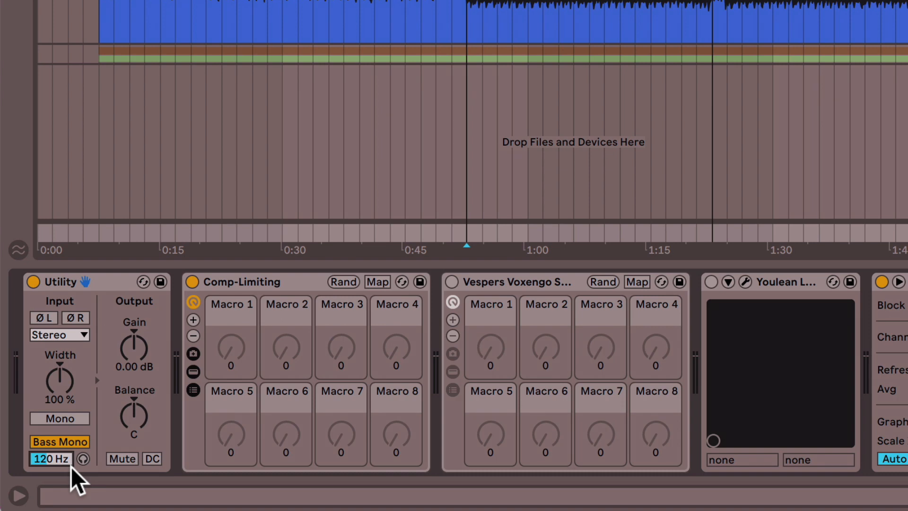
{"action": "left_click", "coordinate": [82, 442]}
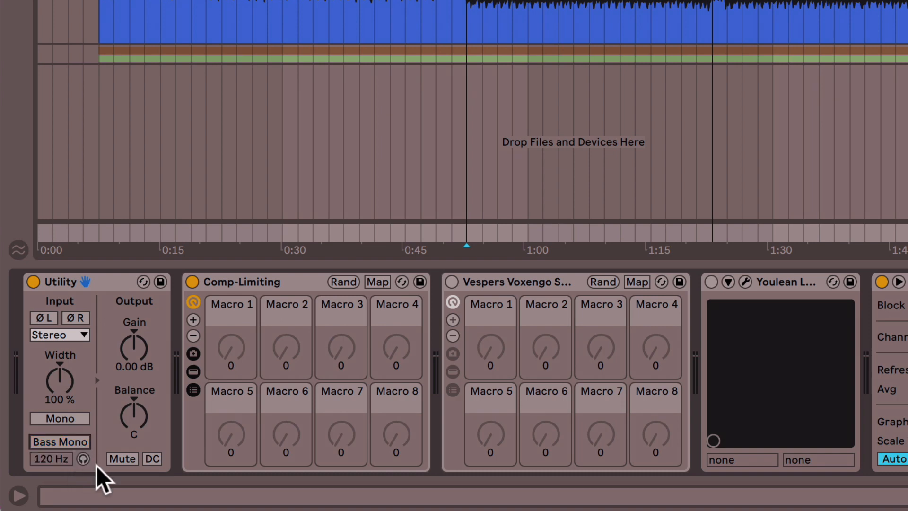
{"action": "left_click", "coordinate": [86, 442]}
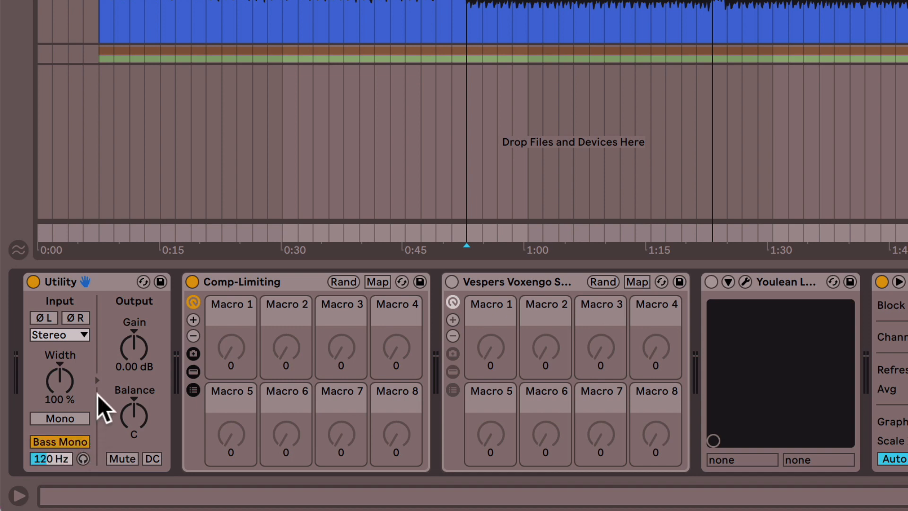
Play the track and audition Utility's Width at 153 %, compare it with Utility bypassed, and return Width to 100 %
{"action": "key", "text": "space"}
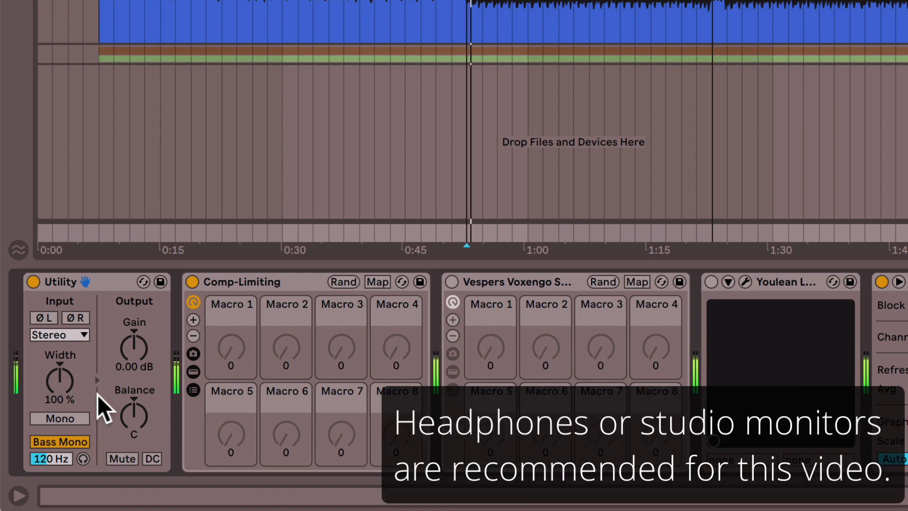
{"action": "mouse_move", "coordinate": [64, 384]}
{"action": "left_mouse_down"}
{"action": "mouse_move", "coordinate": [61, 340]}
{"action": "mouse_move", "coordinate": [62, 383]}
{"action": "left_mouse_up"}
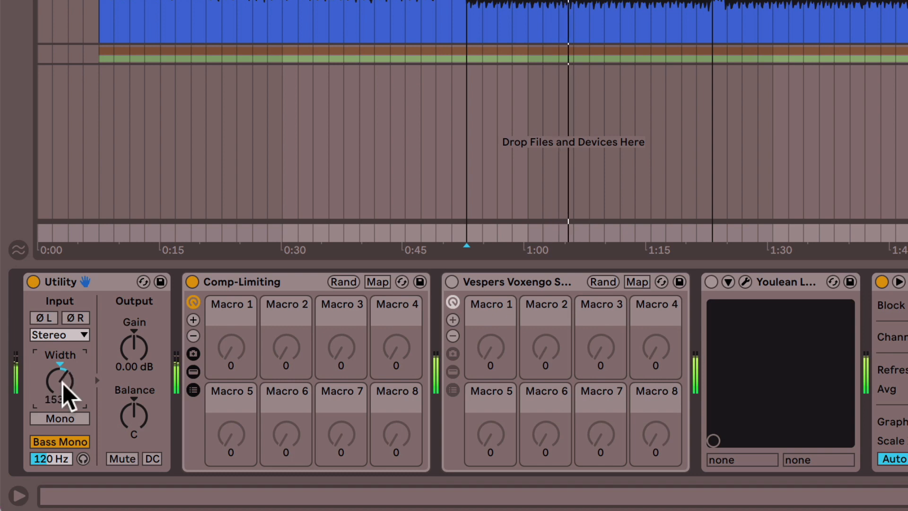
{"action": "left_click", "coordinate": [32, 277]}
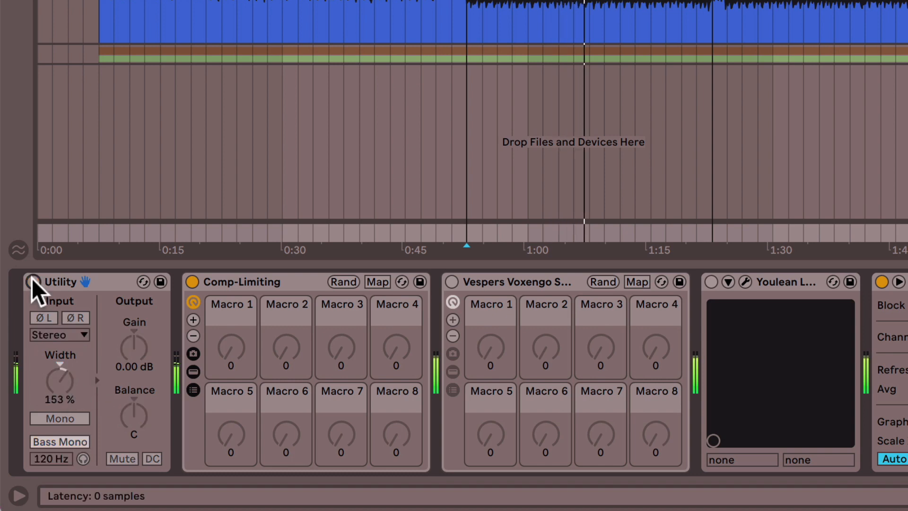
{"action": "left_click", "coordinate": [32, 278]}
{"action": "left_click_drag", "start_coordinate": [66, 378], "coordinate": [66, 386]}
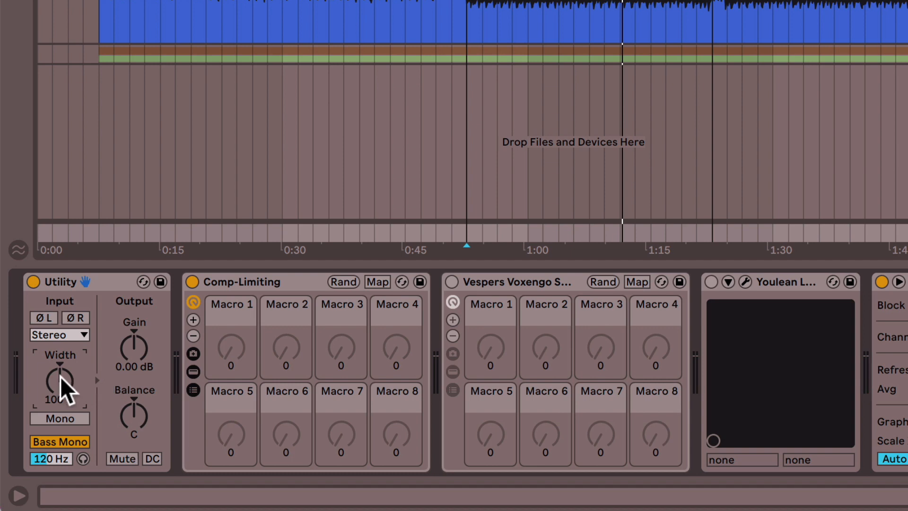
Switch Utility's Width control to Mid/Side mode and try the knob, leaving it at 0
{"action": "right_click", "coordinate": [61, 377]}
{"action": "left_click", "coordinate": [89, 391]}
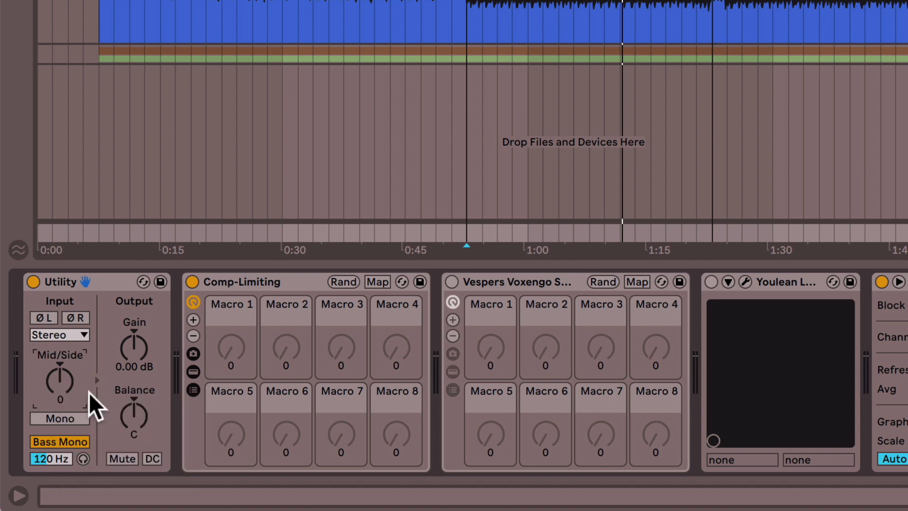
{"action": "left_click_drag", "start_coordinate": [63, 382], "coordinate": [63, 413]}
{"action": "left_click", "coordinate": [86, 381]}
Play the track, audition Utility's Mid/Side balance at 100S, return it to 0 and stop playback
{"action": "key", "text": "space"}
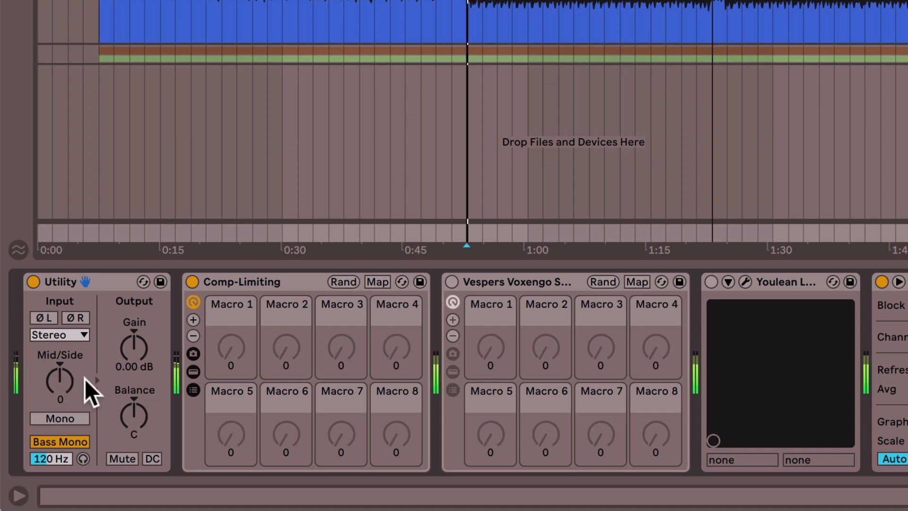
{"action": "left_click_drag", "start_coordinate": [81, 382], "coordinate": [80, 350]}
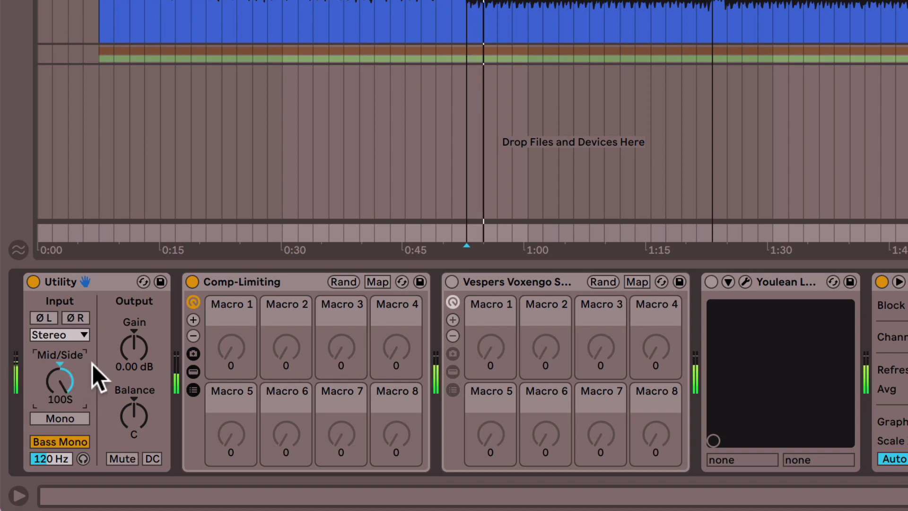
{"action": "left_click_drag", "start_coordinate": [71, 385], "coordinate": [61, 418]}
{"action": "key", "text": "space"}
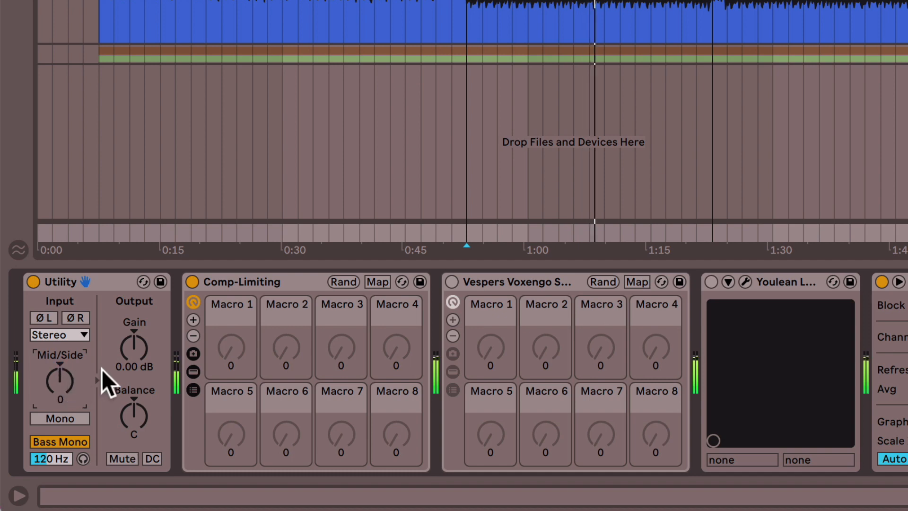
{"action": "left_click", "coordinate": [101, 370]}
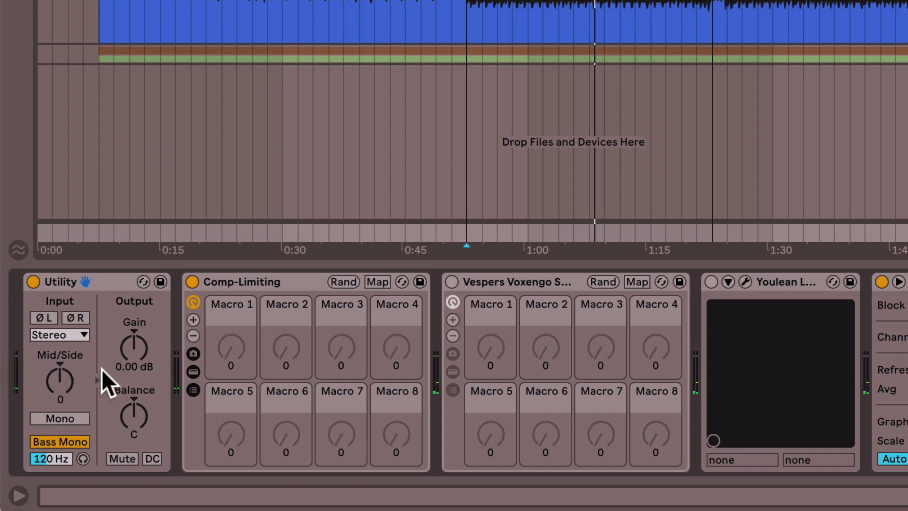
Bypass Utility and insert EQ Eight from the audio effects directly after it, before the Comp-Limiting rack
{"action": "left_click", "coordinate": [113, 282]}
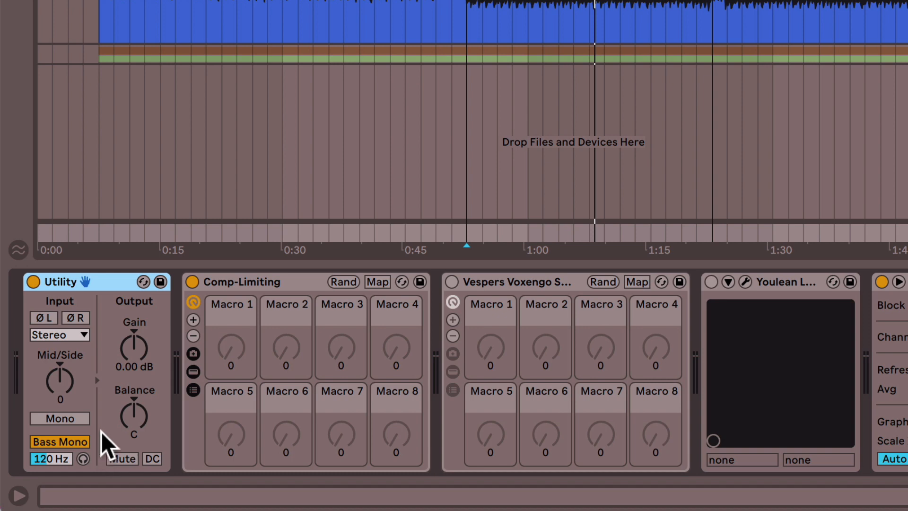
{"action": "left_click", "coordinate": [33, 282]}
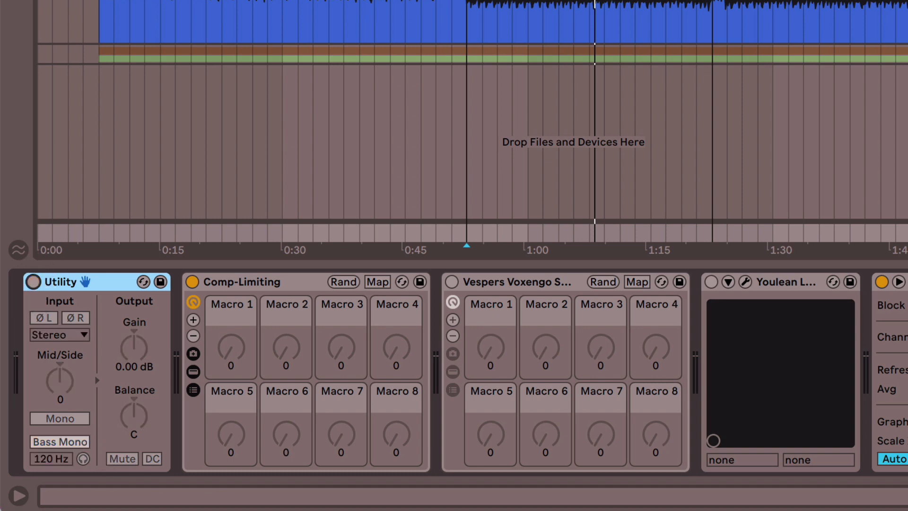
{"action": "key", "text": "alt+super+b"}
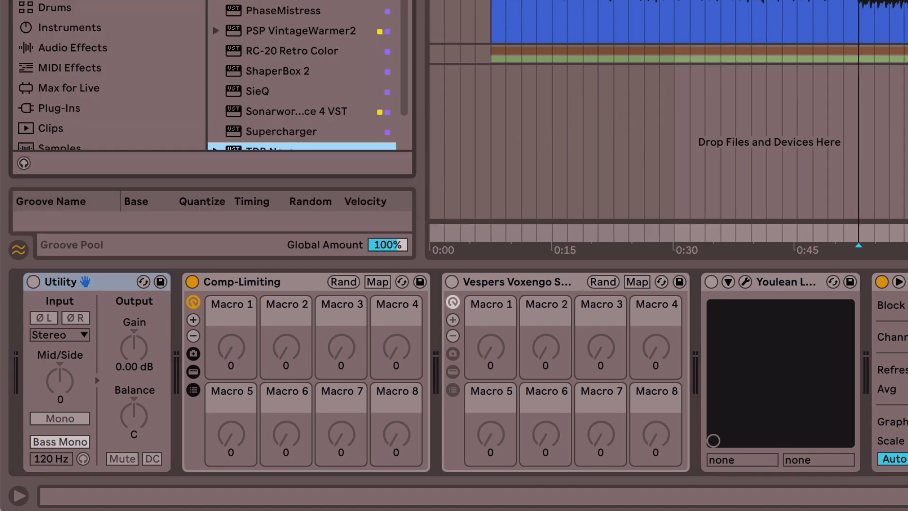
{"action": "left_click", "coordinate": [80, 50]}
{"action": "left_click_drag", "start_coordinate": [264, 2], "coordinate": [197, 308]}
{"action": "key", "text": "alt+super+b"}
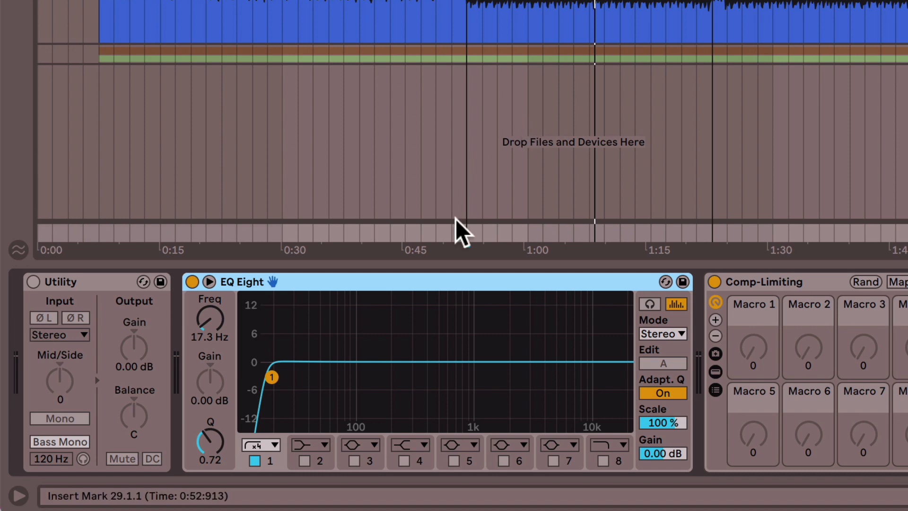
Set EQ Eight to M/S mode and toggle its editing between the mid and side channels, ending on mid
{"action": "right_click", "coordinate": [402, 284]}
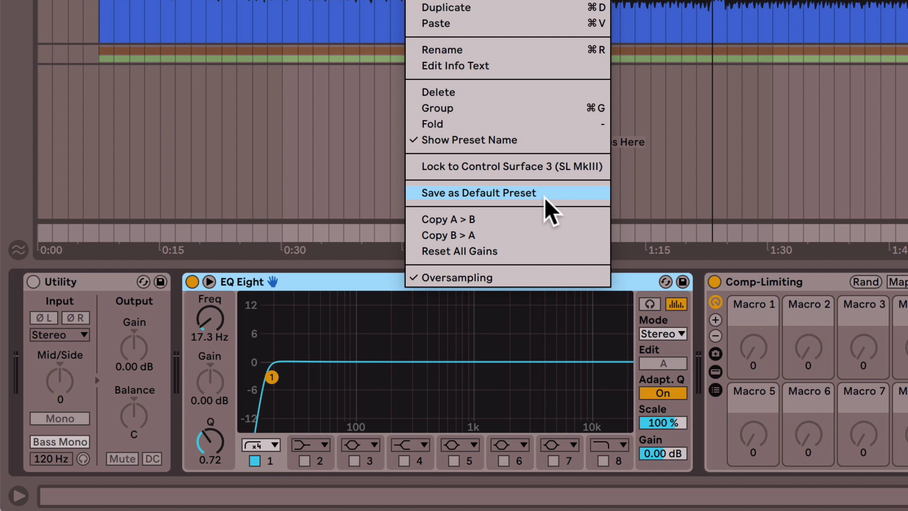
{"action": "left_click", "coordinate": [357, 282]}
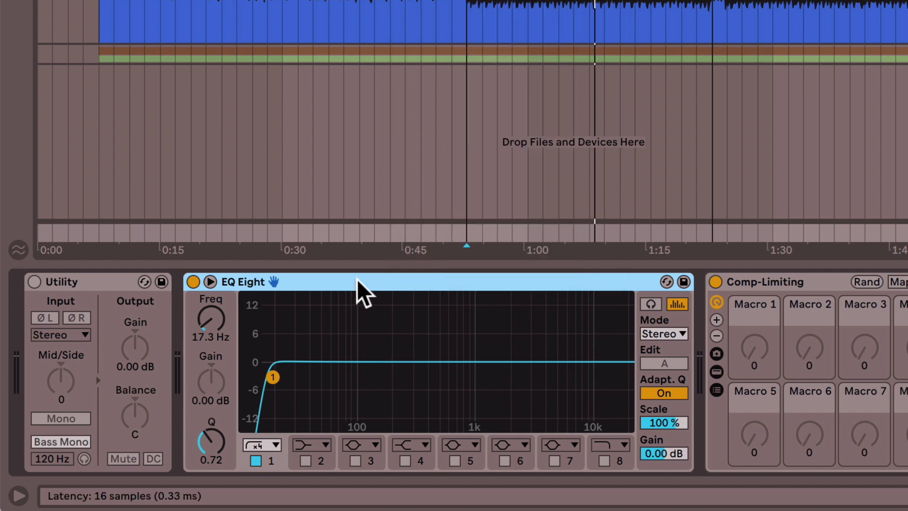
{"action": "left_click", "coordinate": [666, 335]}
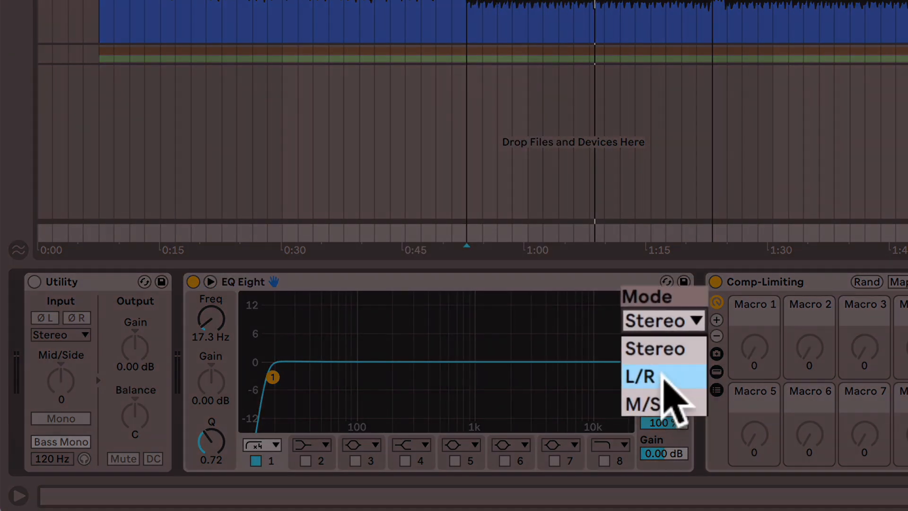
{"action": "left_click", "coordinate": [657, 379]}
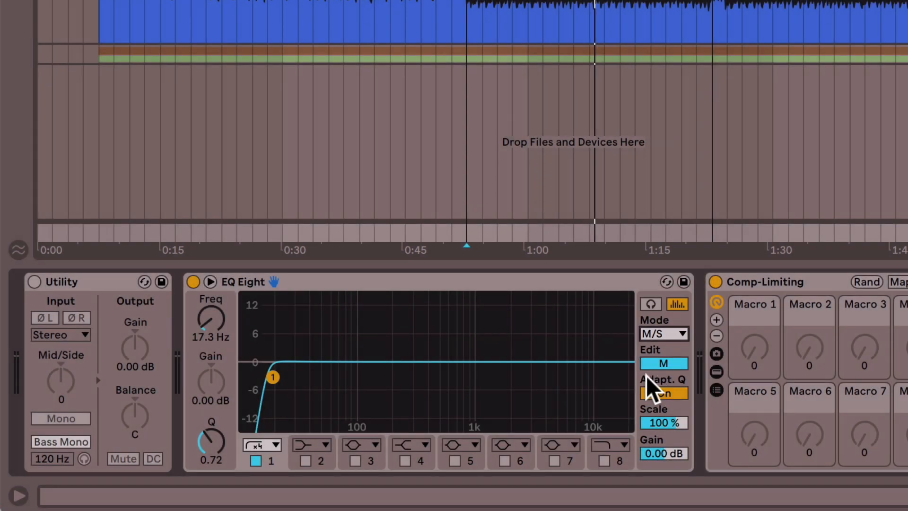
{"action": "left_click", "coordinate": [652, 369]}
{"action": "left_click", "coordinate": [664, 365]}
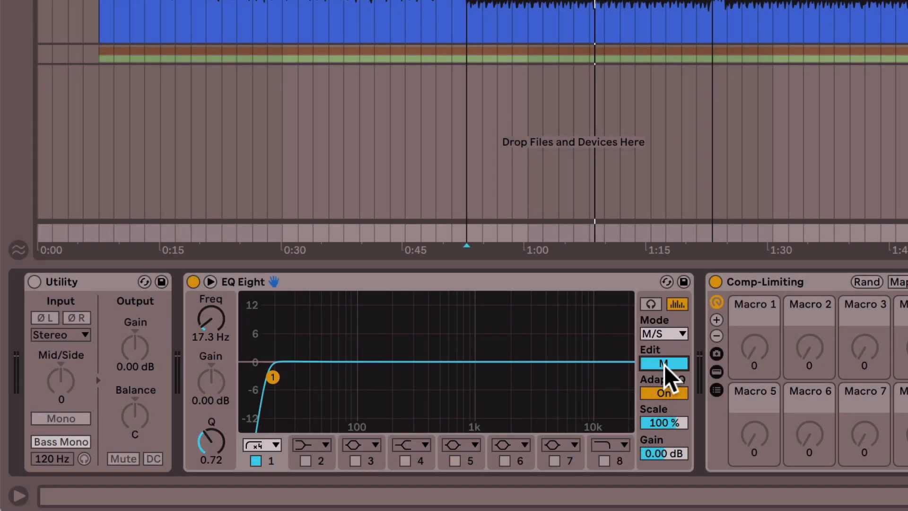
{"action": "left_click", "coordinate": [666, 364]}
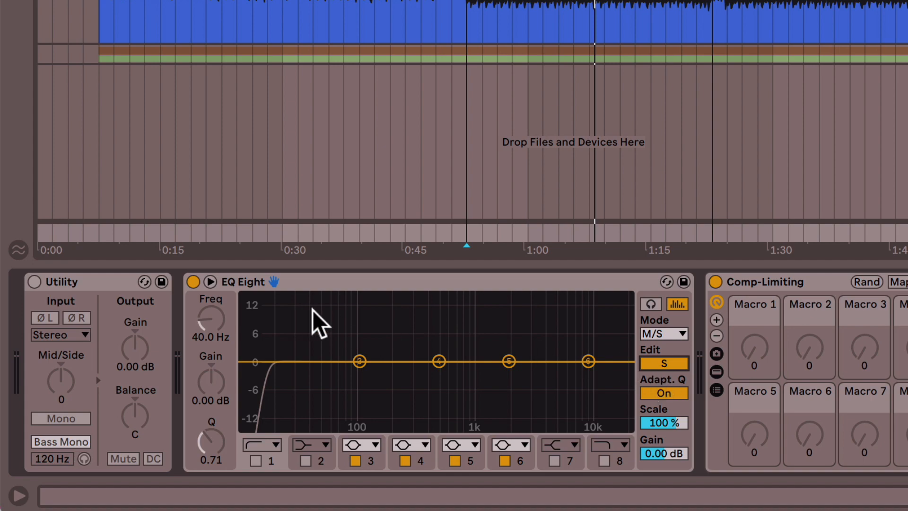
{"action": "left_click", "coordinate": [660, 364]}
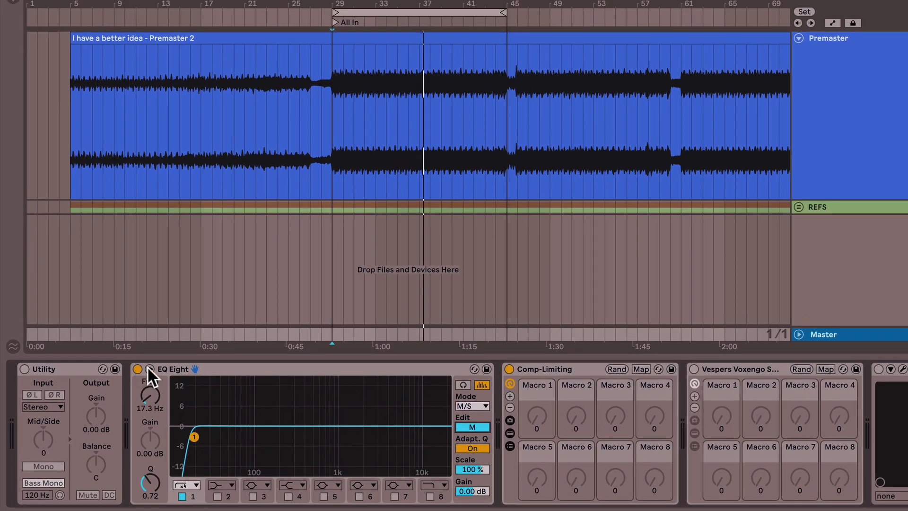
Expand EQ Eight's display and, during playback, set the mid channel's band 1 low-cut frequency to 30 Hz
{"action": "left_click", "coordinate": [149, 368]}
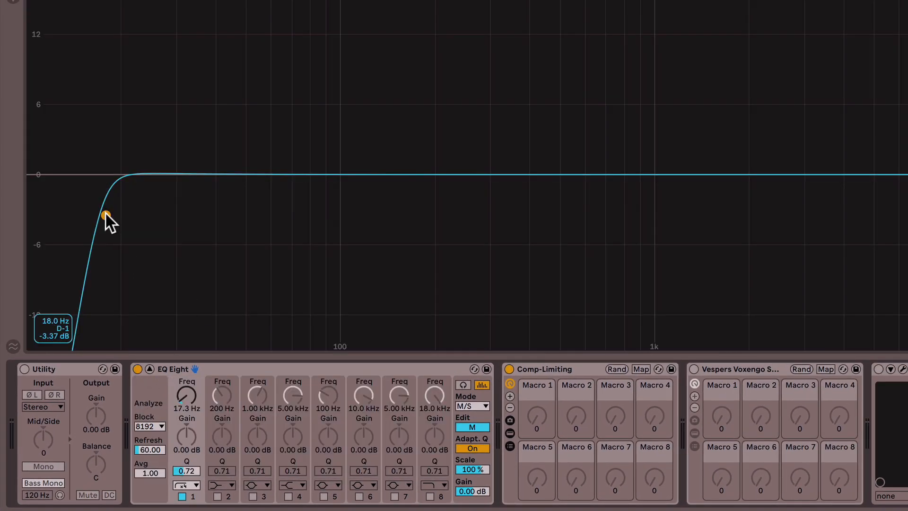
{"action": "key", "text": "space"}
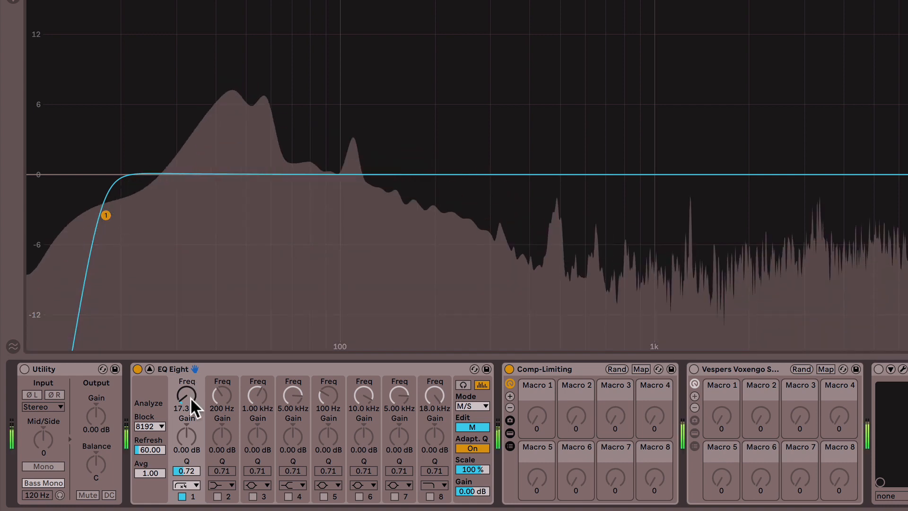
{"action": "left_click_drag", "start_coordinate": [191, 398], "coordinate": [192, 401]}
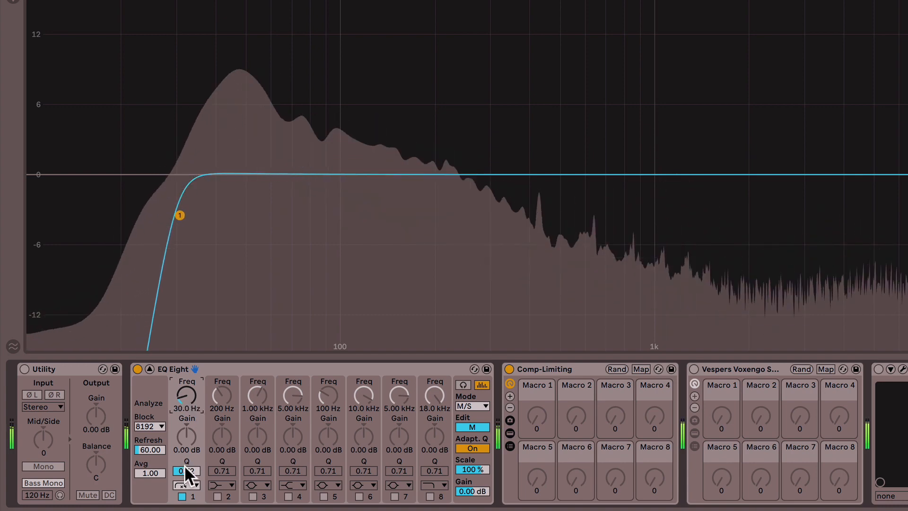
{"action": "key", "text": "space"}
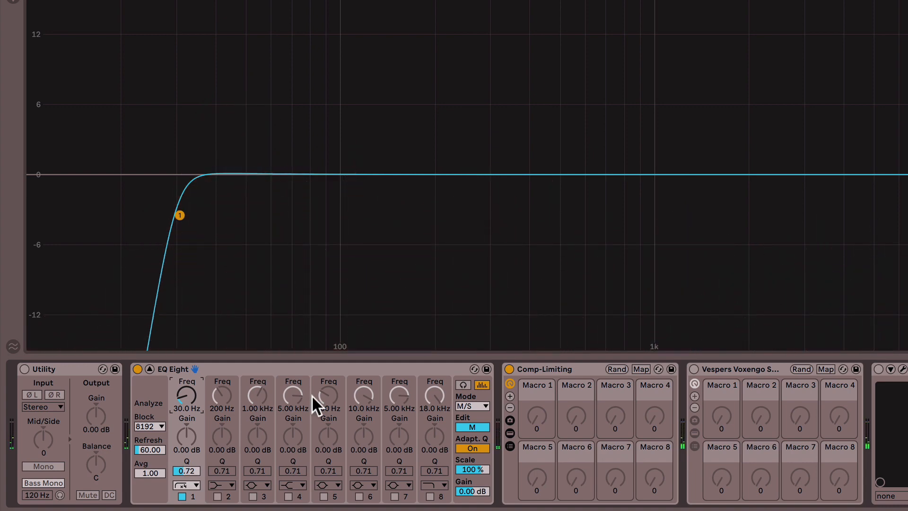
On EQ Eight's side channel, boost the 2 kHz band 5 by 3 dB, widen its Q to 0.28 and play the track
{"action": "left_click", "coordinate": [475, 424]}
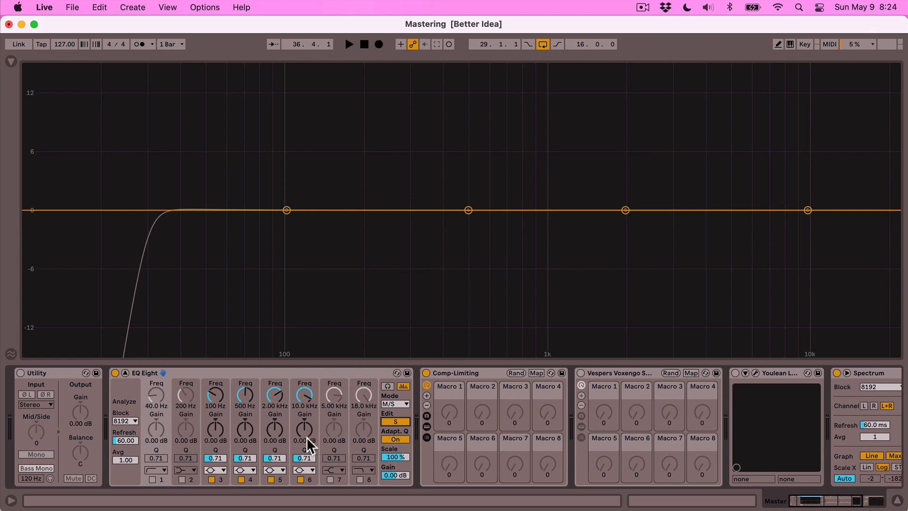
{"action": "left_click", "coordinate": [276, 440]}
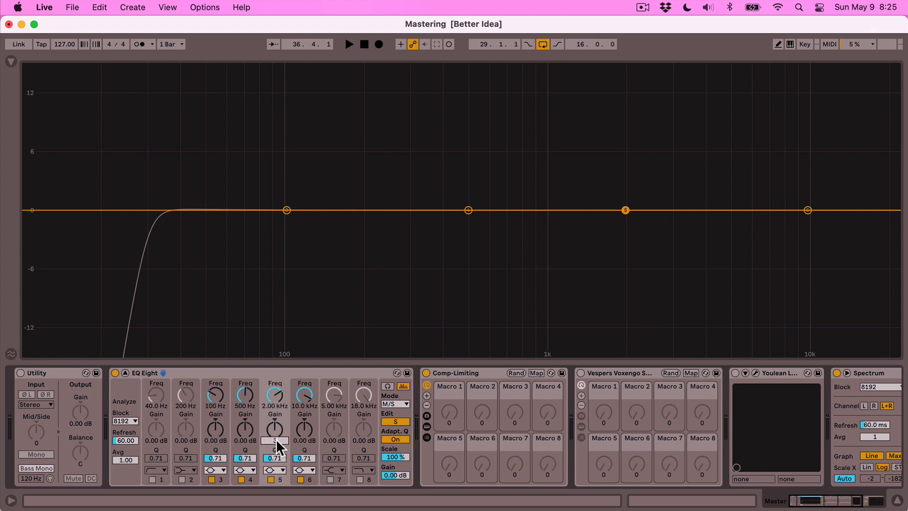
{"action": "type", "text": "3"}
{"action": "key", "text": "Return"}
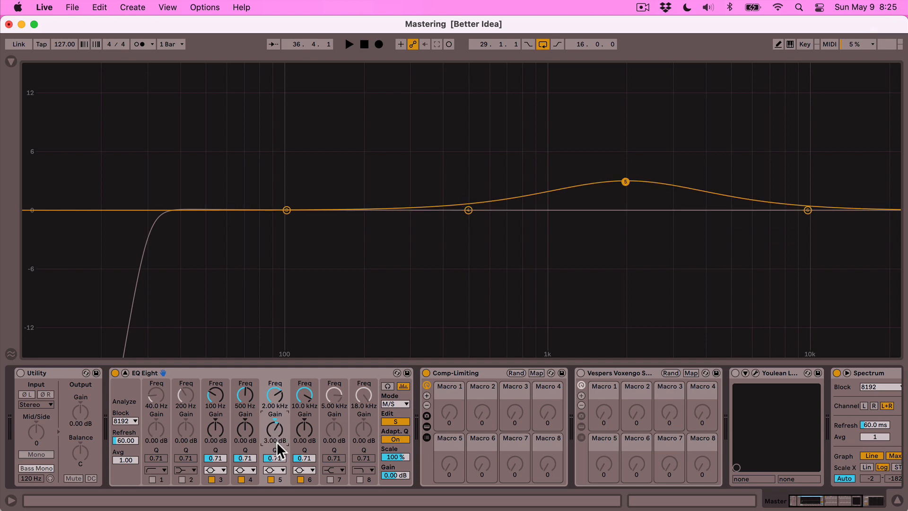
{"action": "left_click_drag", "start_coordinate": [274, 458], "coordinate": [274, 461]}
{"action": "key", "text": "space"}
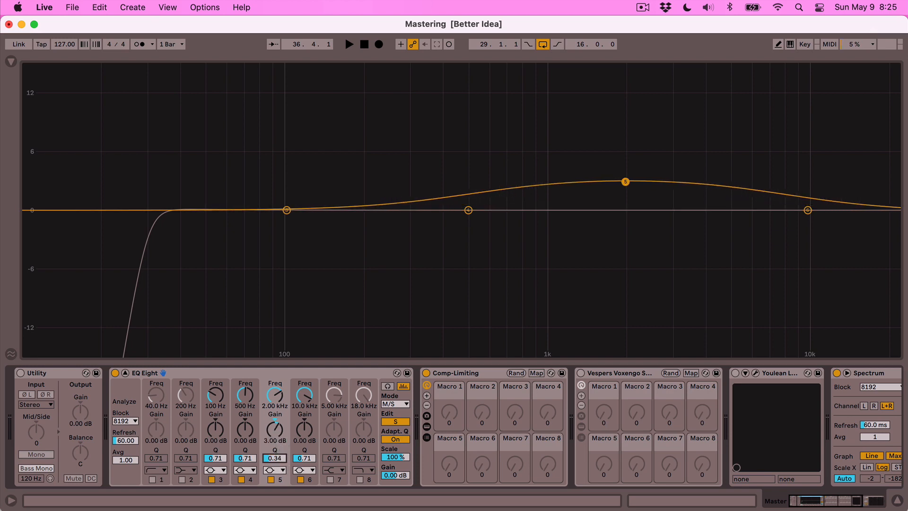
{"action": "left_click_drag", "start_coordinate": [275, 458], "coordinate": [281, 464]}
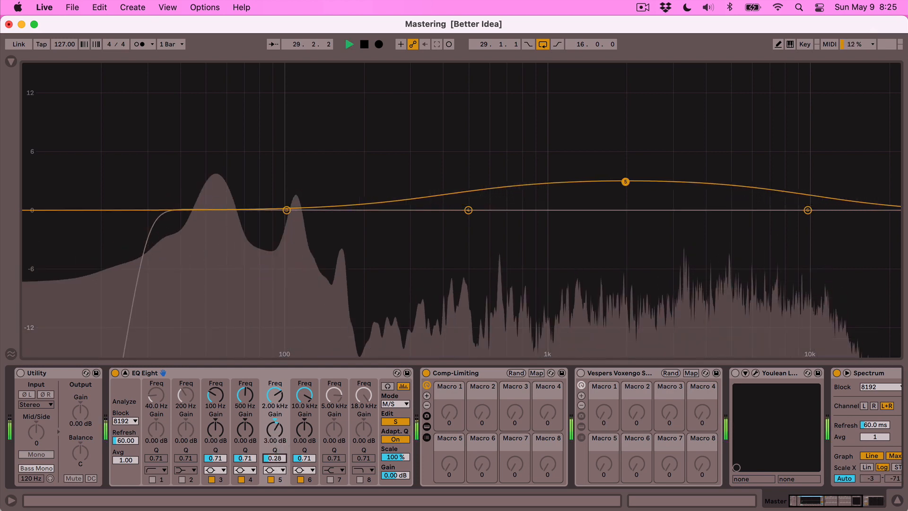
Audition side band 5's boost at 3 kHz and 4 kHz during playback, settling its frequency on 6 kHz
{"action": "left_click", "coordinate": [276, 405]}
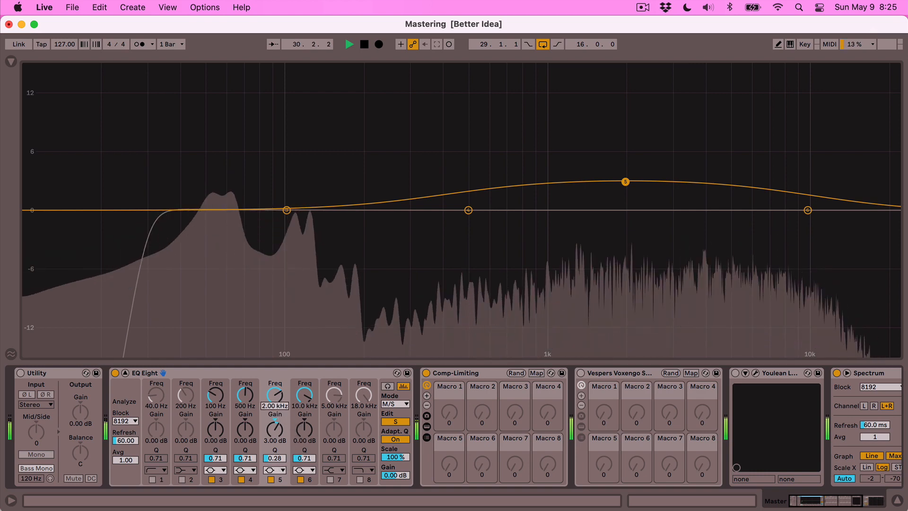
{"action": "type", "text": "3.00"}
{"action": "key", "text": "Return"}
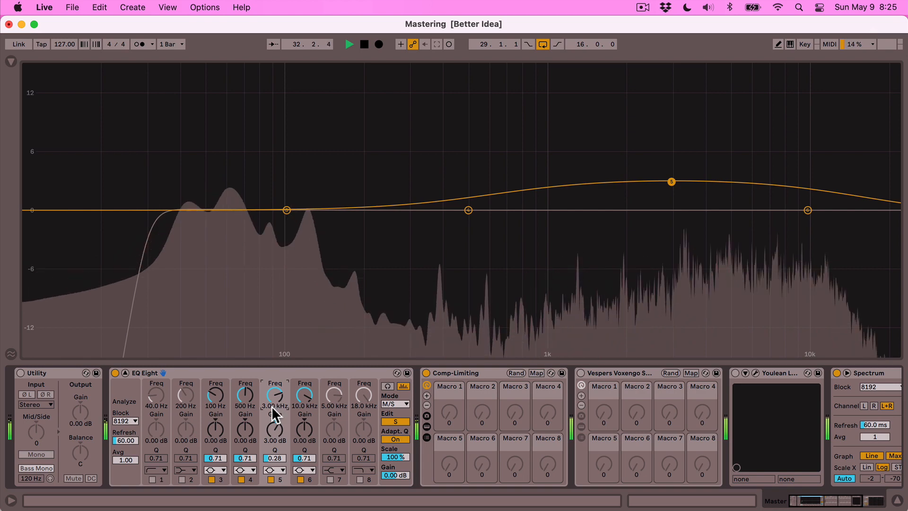
{"action": "left_click", "coordinate": [275, 407]}
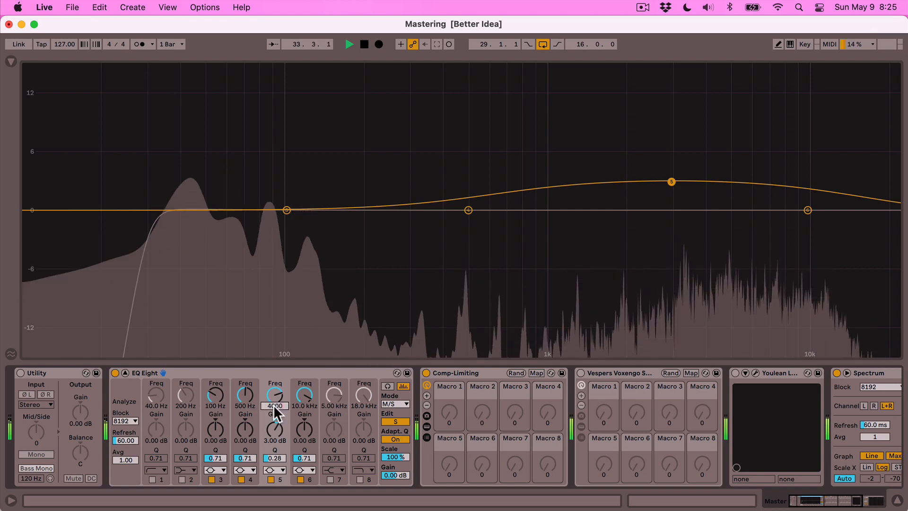
{"action": "type", "text": "4000"}
{"action": "key", "text": "Return"}
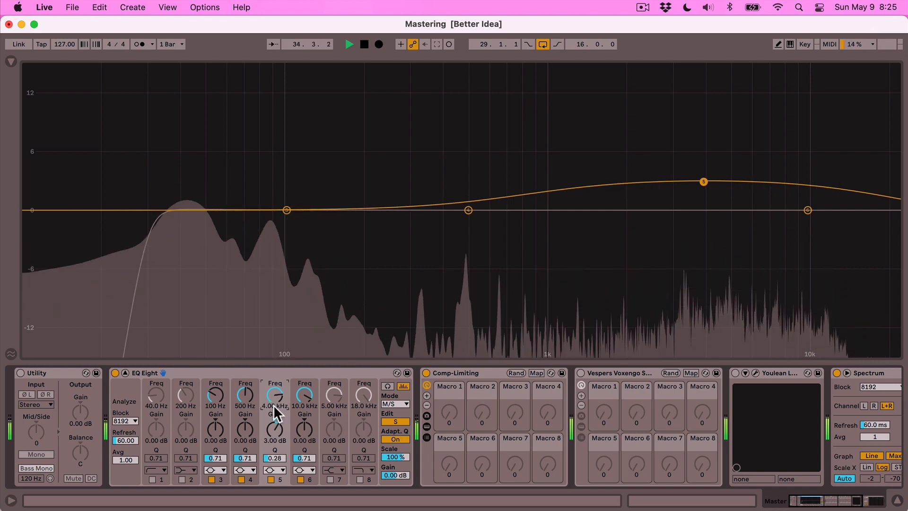
{"action": "type", "text": "6000"}
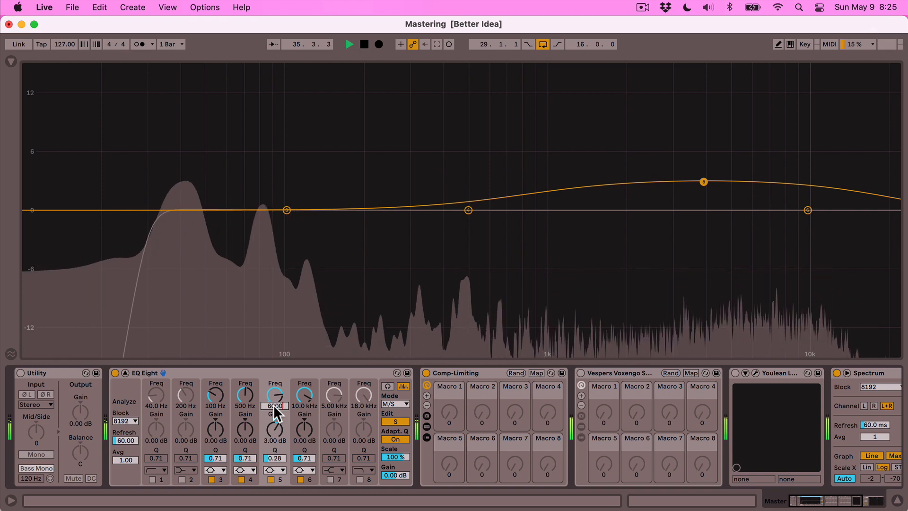
{"action": "key", "text": "Return"}
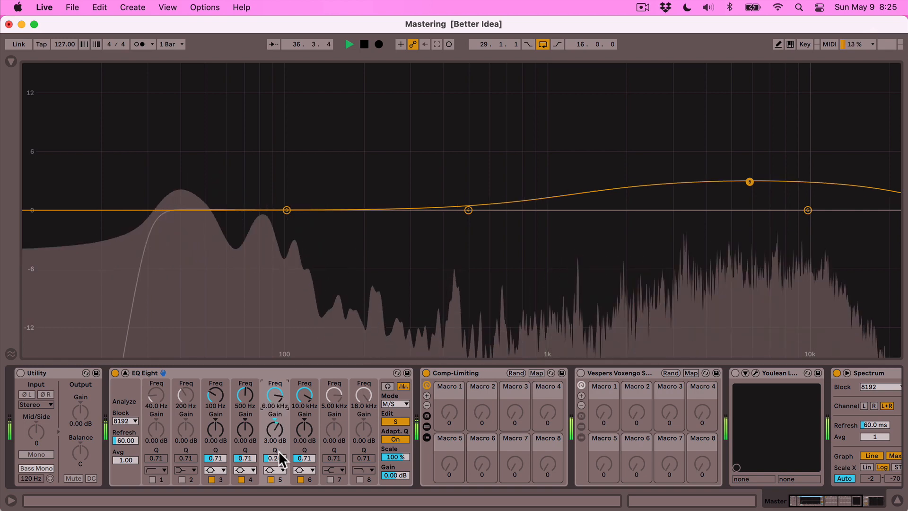
Adjust side band 5's Q to 0.31 and set its gain to 2 dB
{"action": "left_click_drag", "start_coordinate": [279, 455], "coordinate": [279, 454]}
{"action": "left_click", "coordinate": [276, 440]}
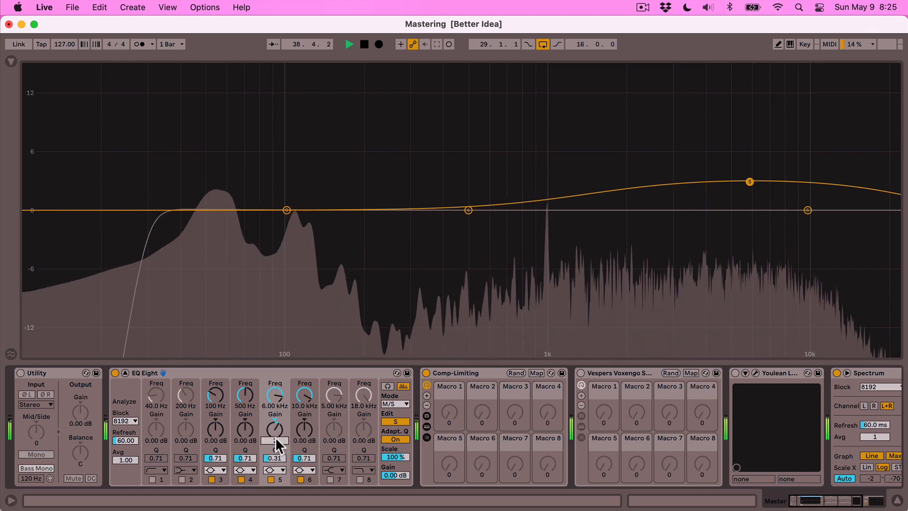
{"action": "type", "text": "2"}
{"action": "key", "text": "Return"}
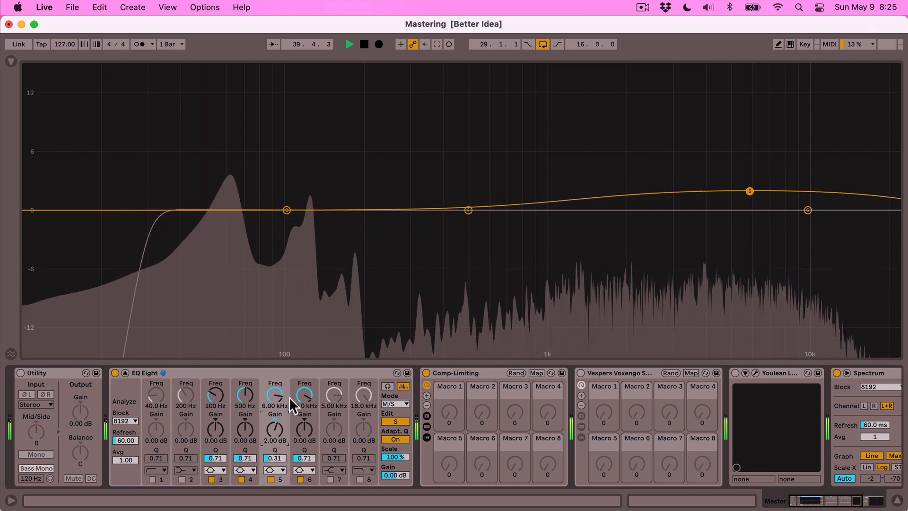
Bypass and re-enable EQ Eight twice during playback to compare the side boost, and stop the track
{"action": "left_click", "coordinate": [115, 373]}
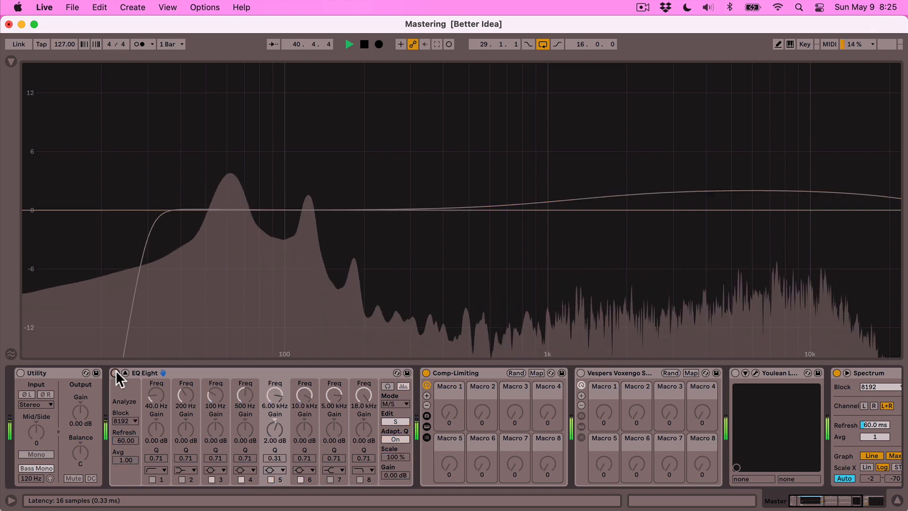
{"action": "left_click", "coordinate": [116, 373]}
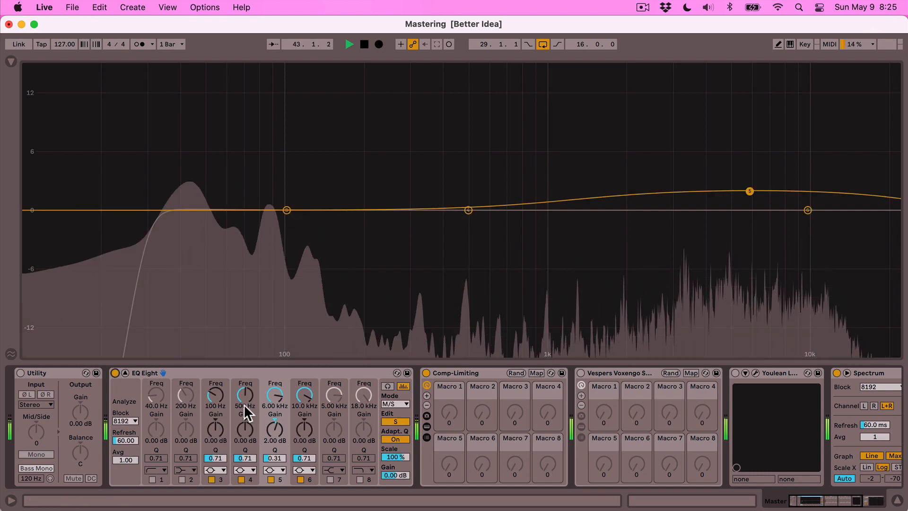
{"action": "left_click", "coordinate": [116, 373]}
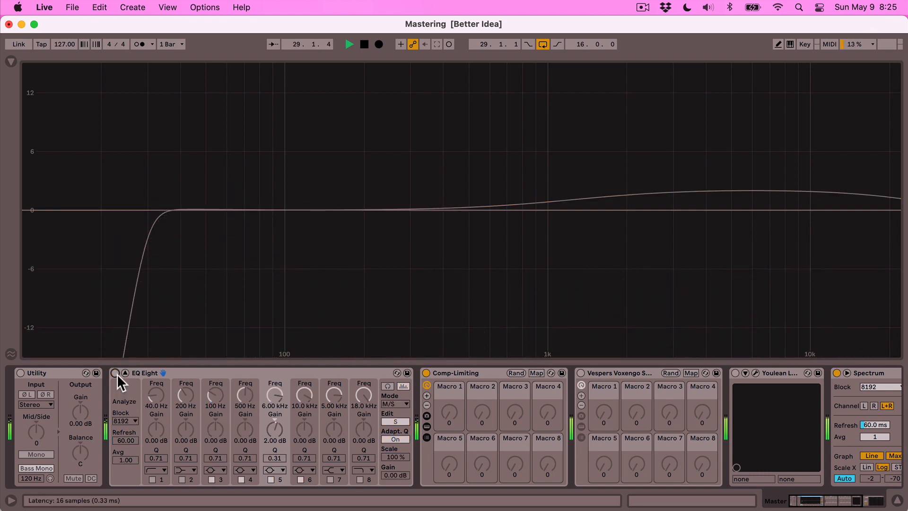
{"action": "left_click", "coordinate": [117, 372]}
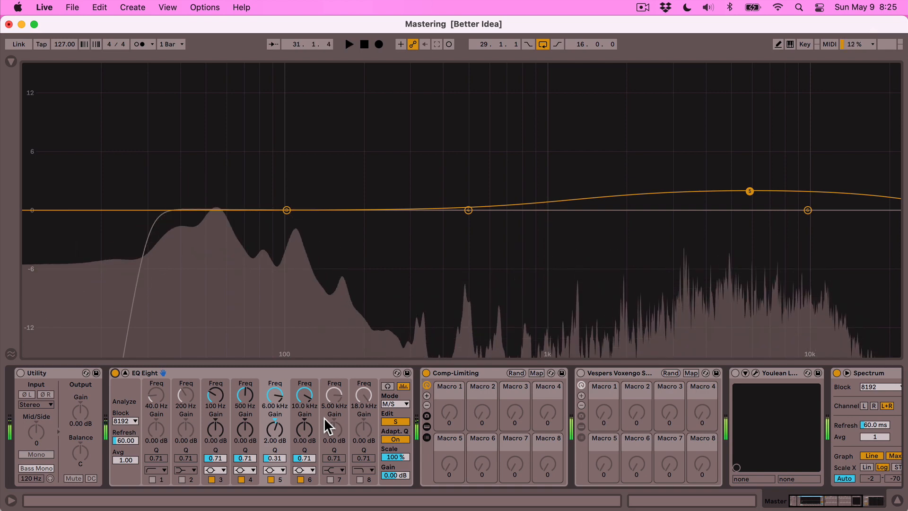
{"action": "key", "text": "space"}
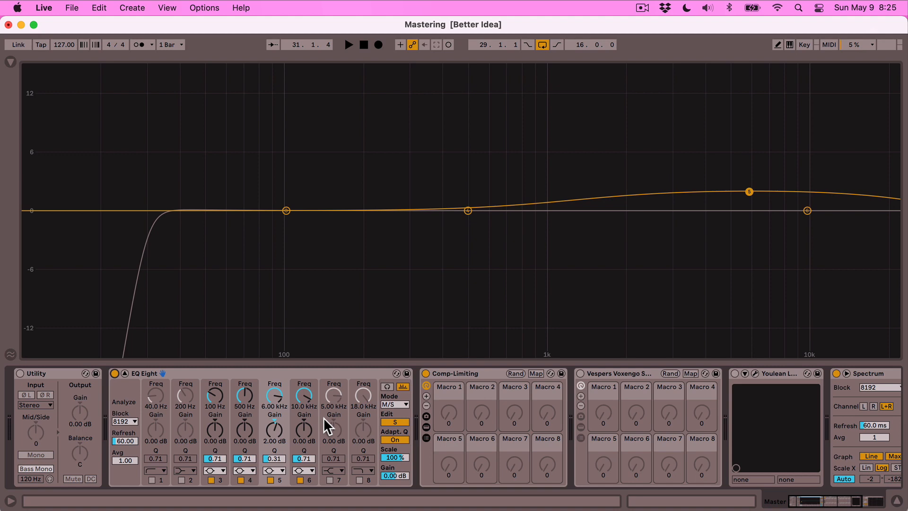
Switch off side band 5, enable the band 7 high shelf with a 3 dB gain and start playback
{"action": "left_click", "coordinate": [271, 480]}
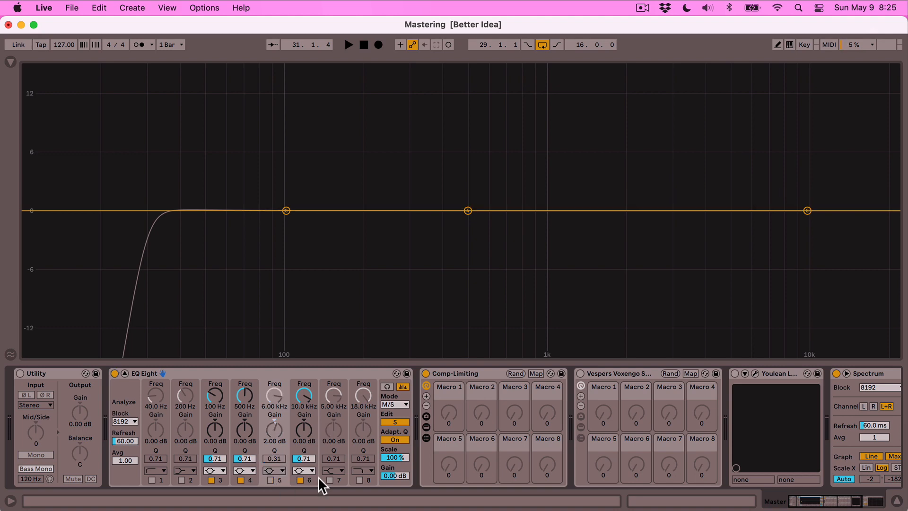
{"action": "left_click", "coordinate": [331, 481]}
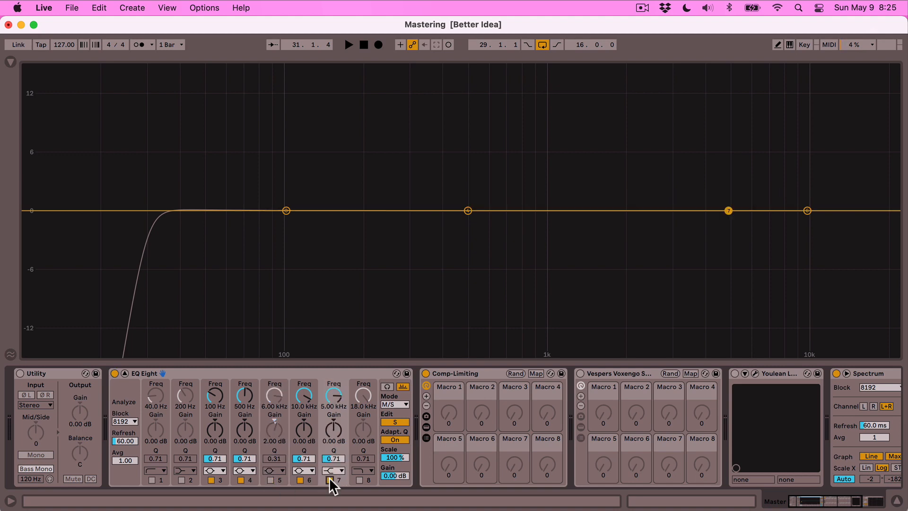
{"action": "left_click", "coordinate": [336, 439]}
{"action": "type", "text": "3"}
{"action": "key", "text": "Return"}
{"action": "key", "text": "space"}
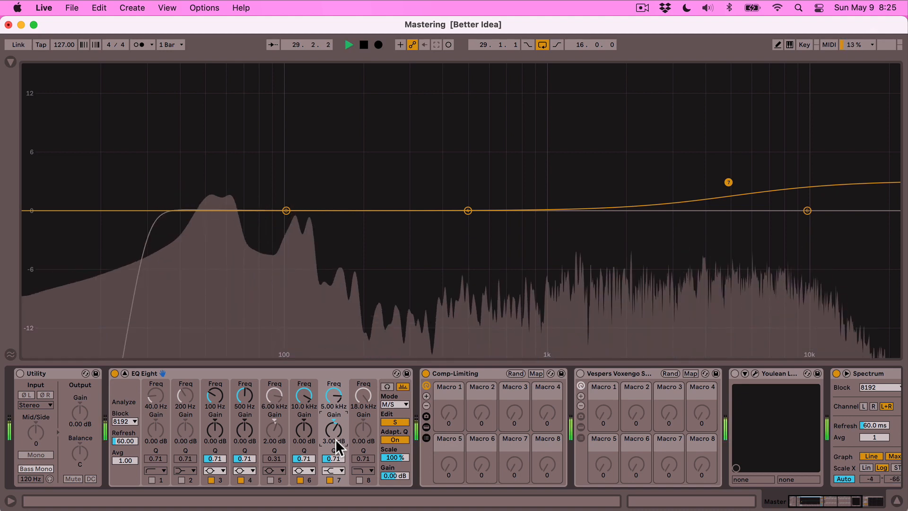
Set the side channel's band 7 high-shelf frequency to 2 kHz
{"action": "left_click", "coordinate": [335, 405]}
{"action": "type", "text": "2000"}
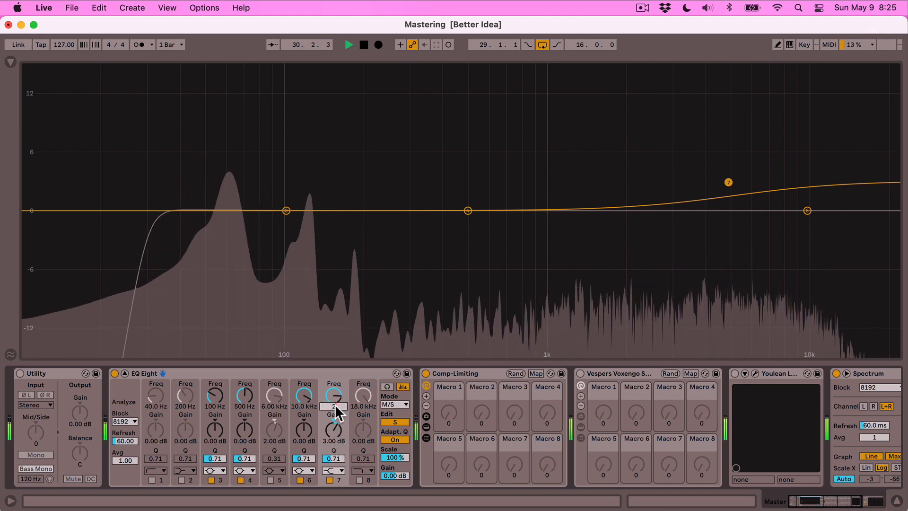
{"action": "key", "text": "Return"}
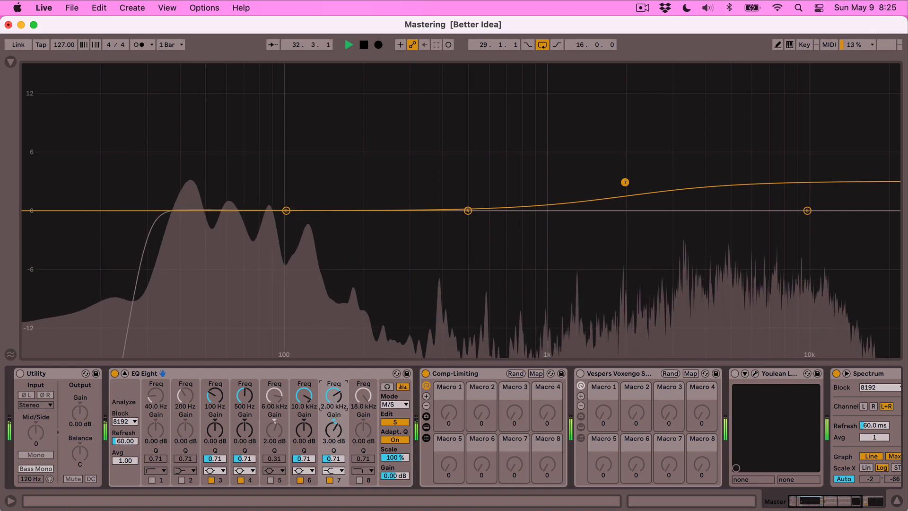
Compare side band 7's shelf at 5 kHz and 3 kHz against 2 kHz, and bypass and re-enable EQ Eight
{"action": "mouse_move", "coordinate": [336, 407]}
{"action": "left_mouse_down"}
{"action": "mouse_move", "coordinate": [336, 389]}
{"action": "mouse_move", "coordinate": [330, 397]}
{"action": "left_mouse_up"}
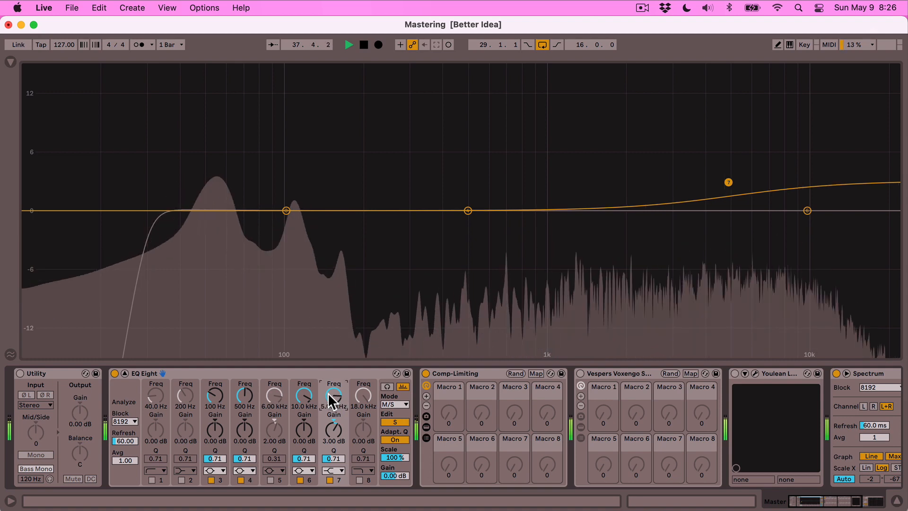
{"action": "type", "text": "2000"}
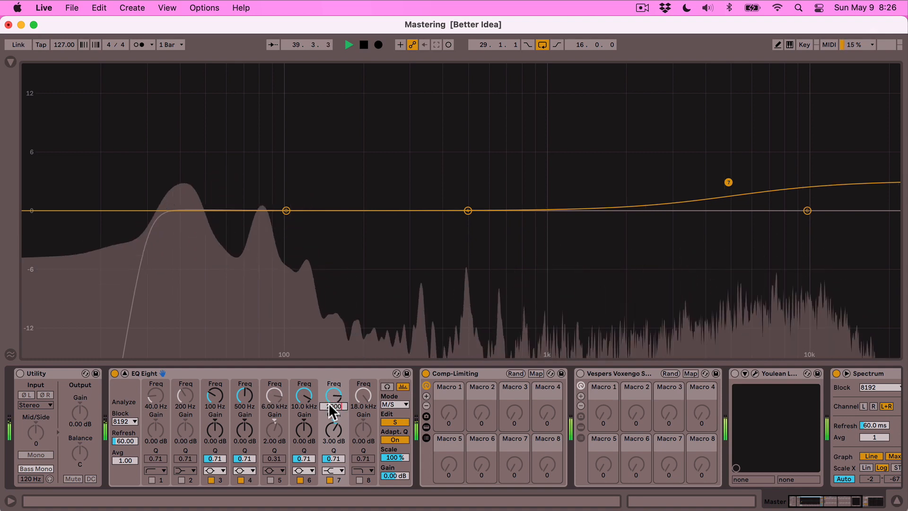
{"action": "key", "text": "Return"}
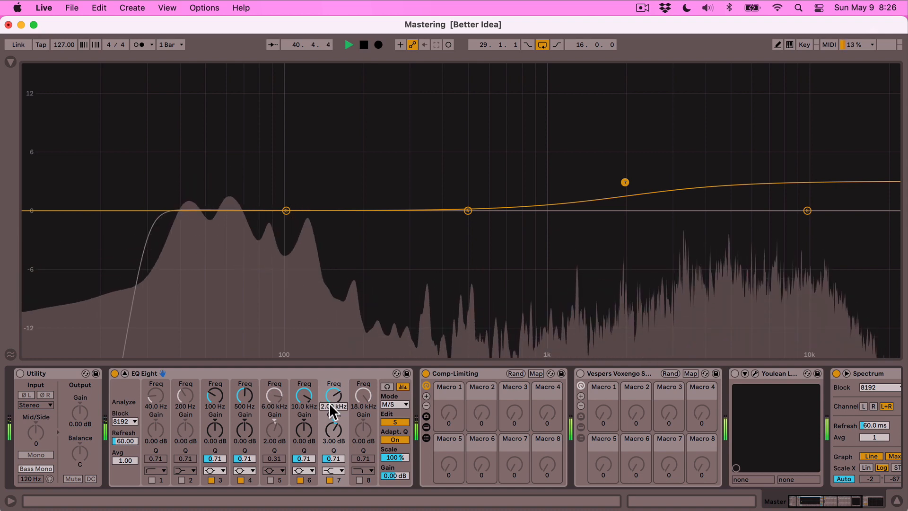
{"action": "type", "text": "3000"}
{"action": "key", "text": "Return"}
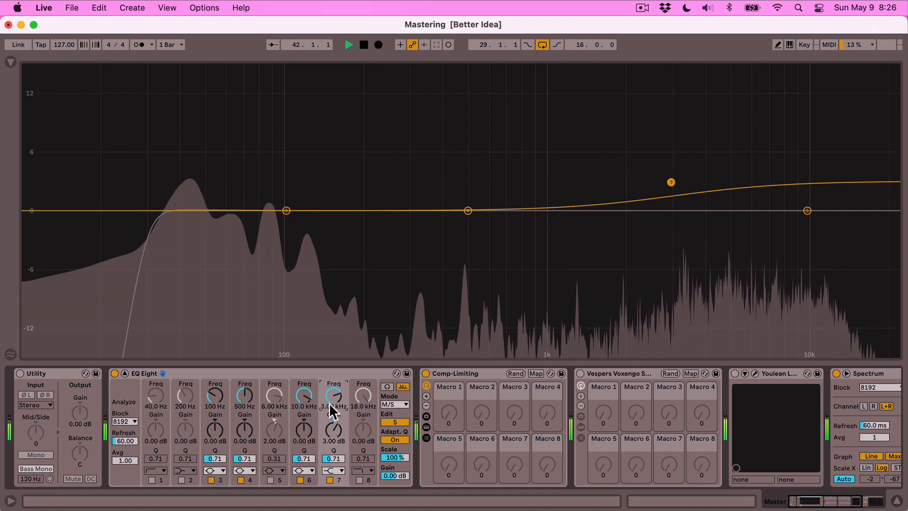
{"action": "type", "text": "2"}
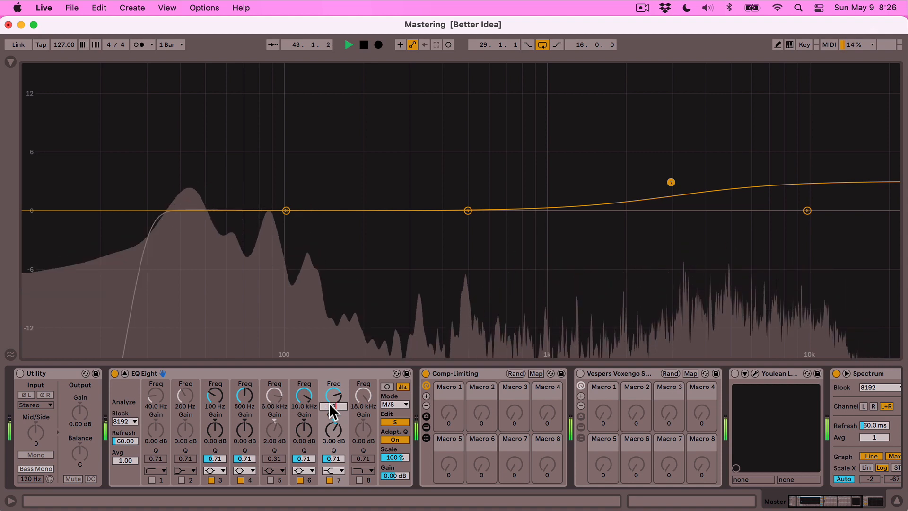
{"action": "type", "text": "000"}
{"action": "key", "text": "Return"}
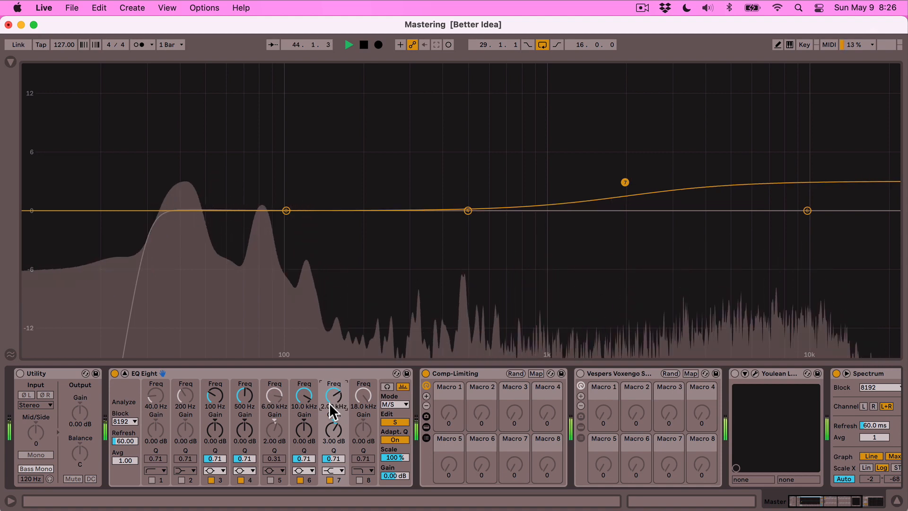
{"action": "left_click", "coordinate": [113, 373]}
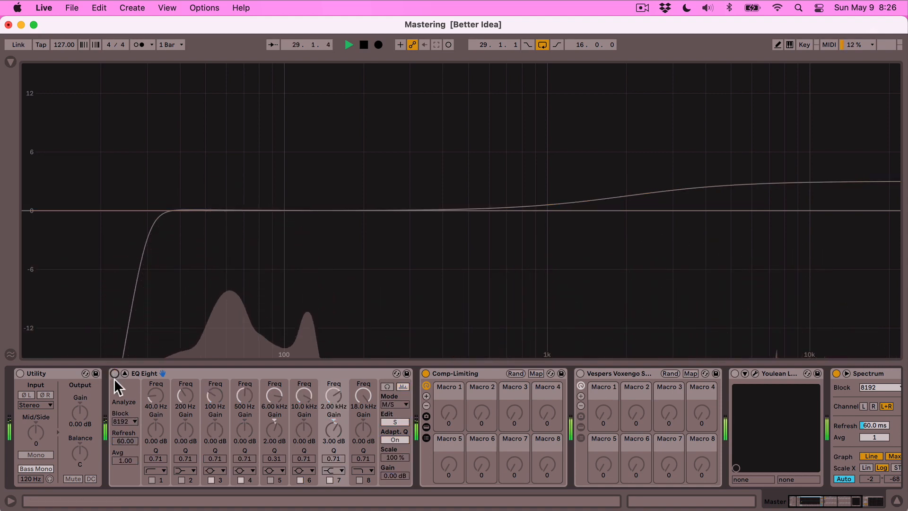
{"action": "left_click", "coordinate": [114, 374]}
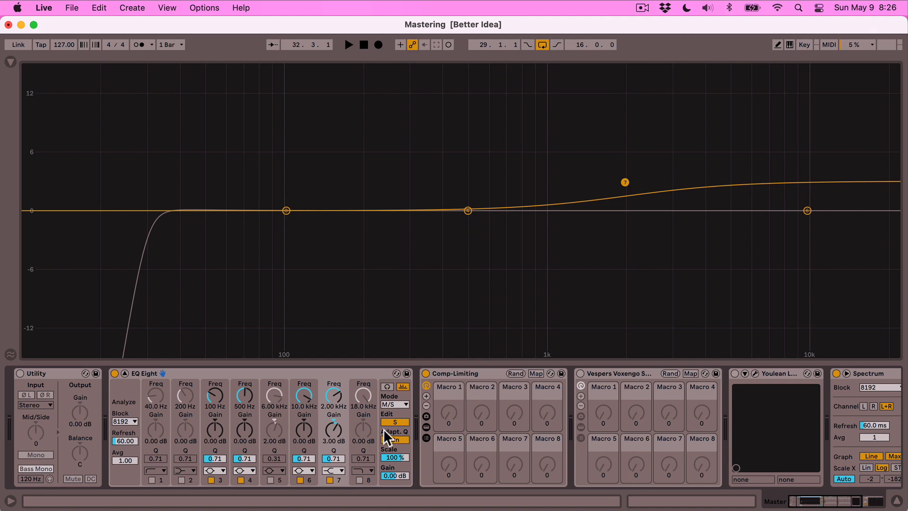
Enable the side channel's band 1 as a steep low cut and raise its frequency to about 253 Hz during playback
{"action": "left_click", "coordinate": [152, 479]}
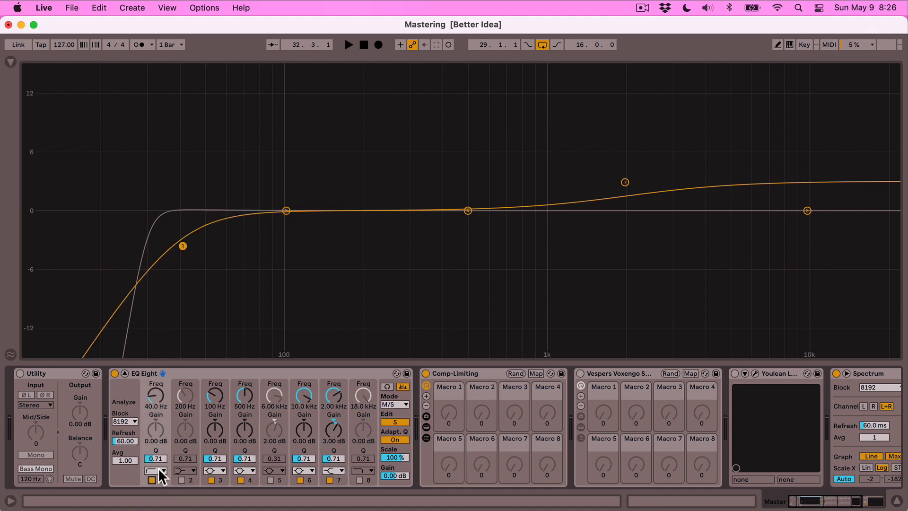
{"action": "left_click", "coordinate": [159, 470]}
{"action": "left_click", "coordinate": [158, 479]}
{"action": "key", "text": "space"}
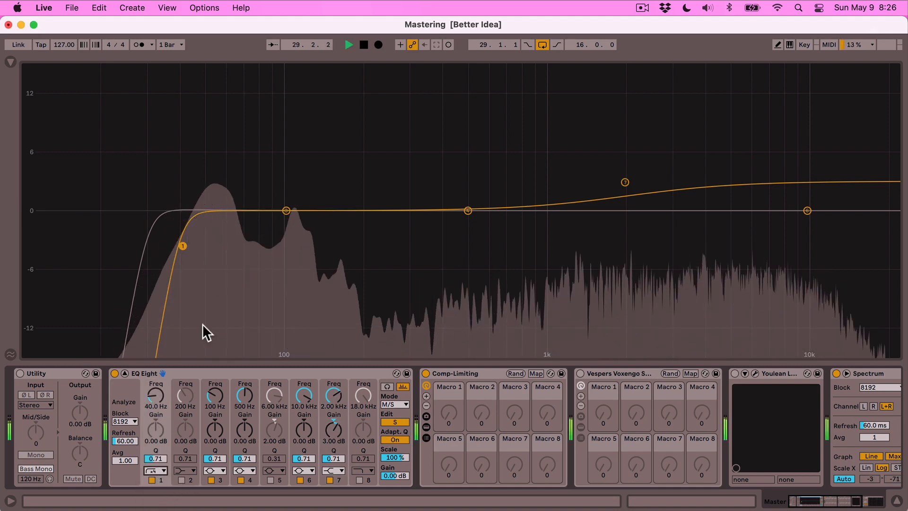
{"action": "left_click_drag", "start_coordinate": [183, 246], "coordinate": [390, 246]}
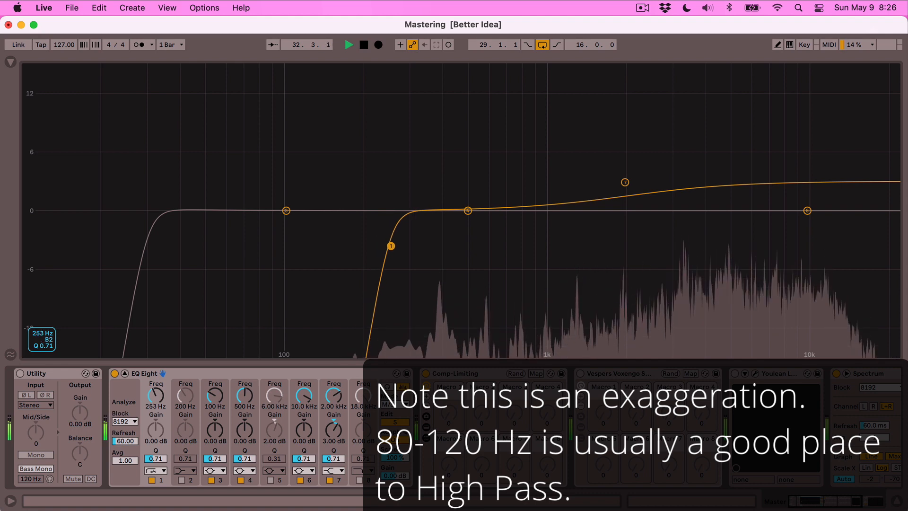
Toggle the side channel's band 1 low cut off and on twice to compare the sound, leaving it on
{"action": "left_click", "coordinate": [152, 480]}
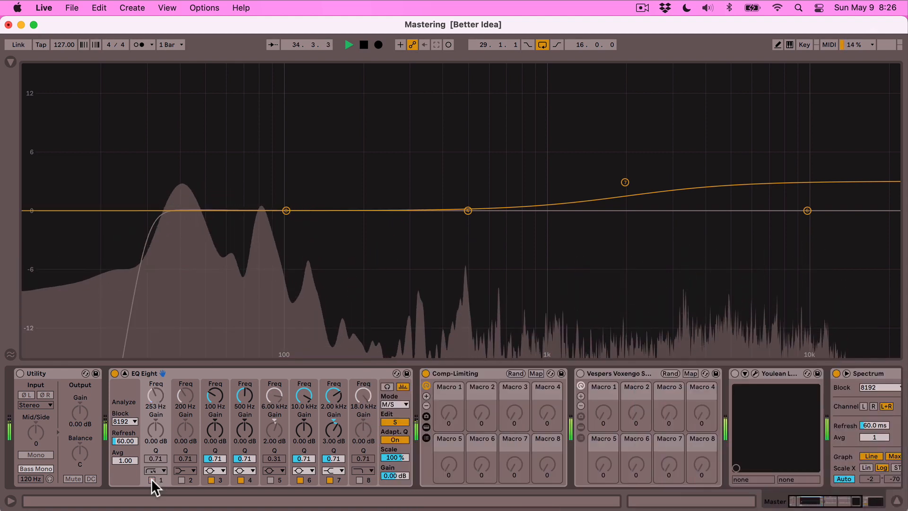
{"action": "left_click", "coordinate": [152, 480]}
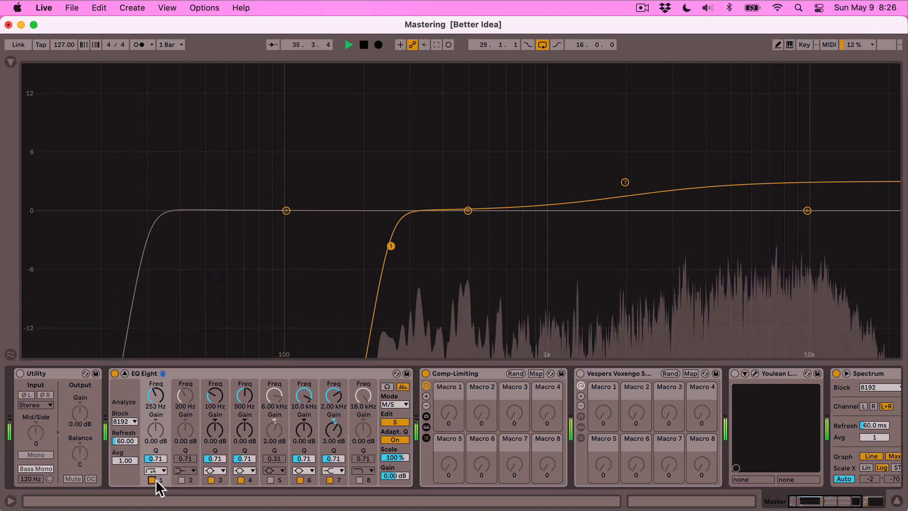
{"action": "left_click", "coordinate": [152, 479]}
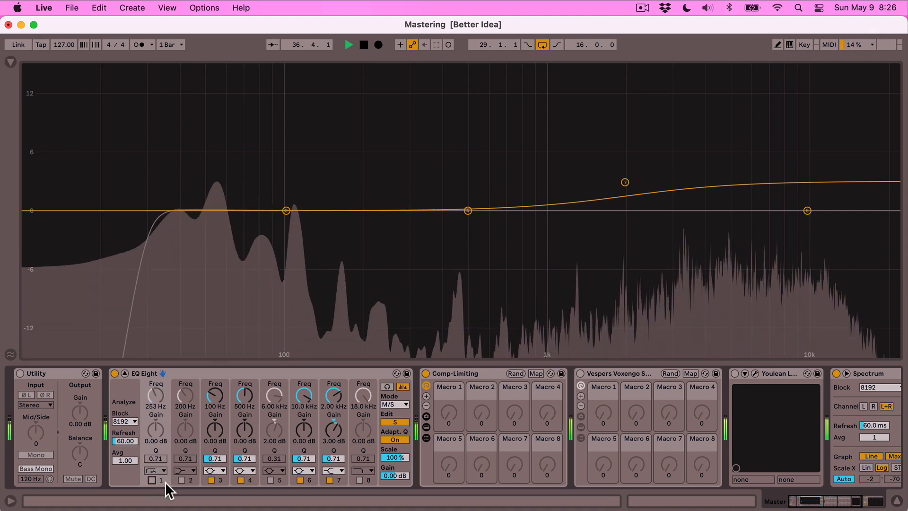
{"action": "left_click", "coordinate": [154, 480]}
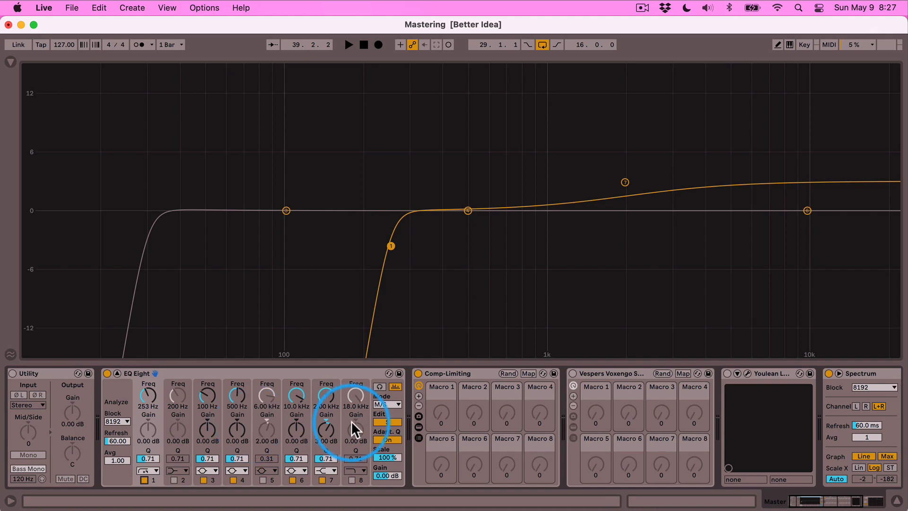
Switch EQ Eight to the mid channel, enable band 3 with 2 dB of gain, and start playback
{"action": "left_click", "coordinate": [387, 422]}
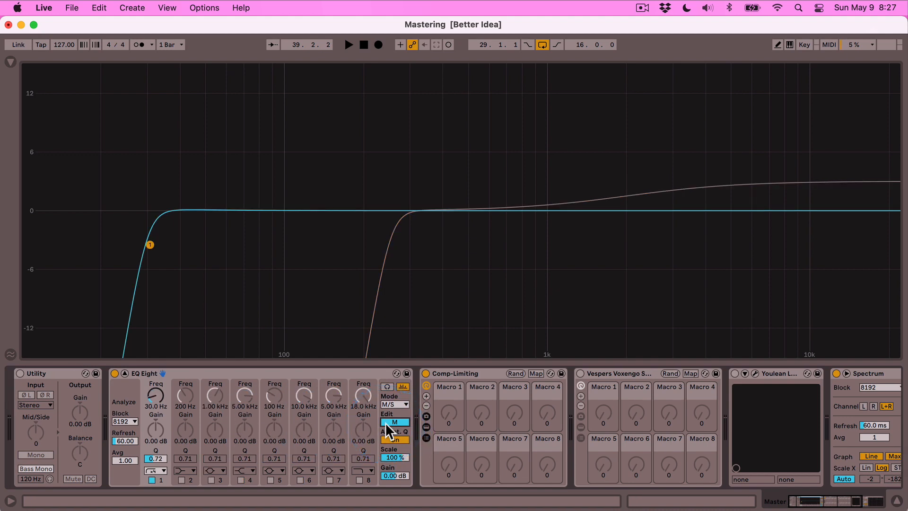
{"action": "left_click", "coordinate": [210, 479]}
{"action": "left_click", "coordinate": [214, 440]}
{"action": "type", "text": "2"}
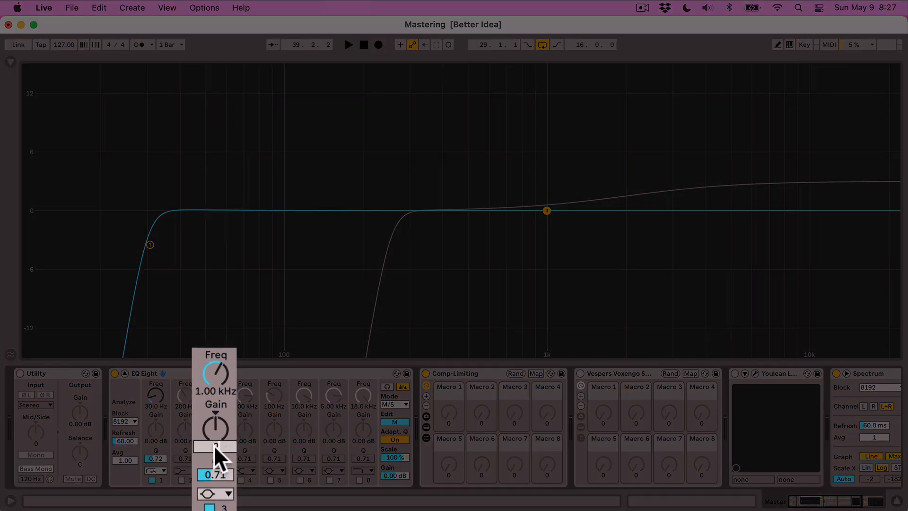
{"action": "key", "text": "Return"}
{"action": "key", "text": "space"}
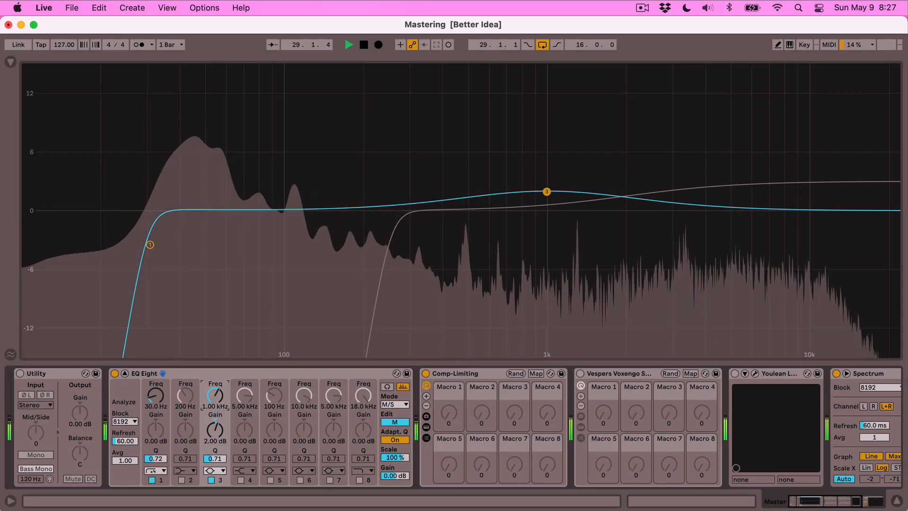
Lower the mid channel's band 3 frequency to 46 Hz, trying 1 dB of gain before settling on 0.5 dB
{"action": "left_click_drag", "start_coordinate": [217, 403], "coordinate": [216, 463]}
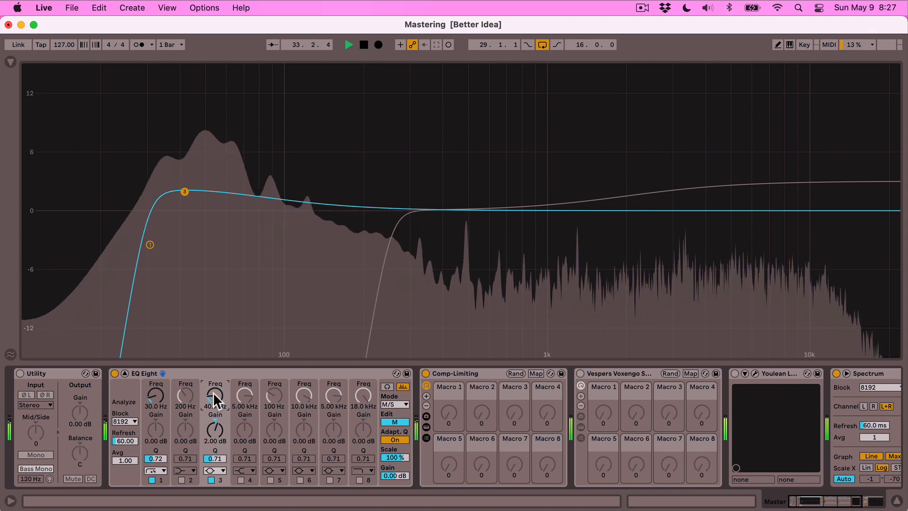
{"action": "left_click", "coordinate": [213, 437]}
{"action": "type", "text": "1"}
{"action": "key", "text": "Return"}
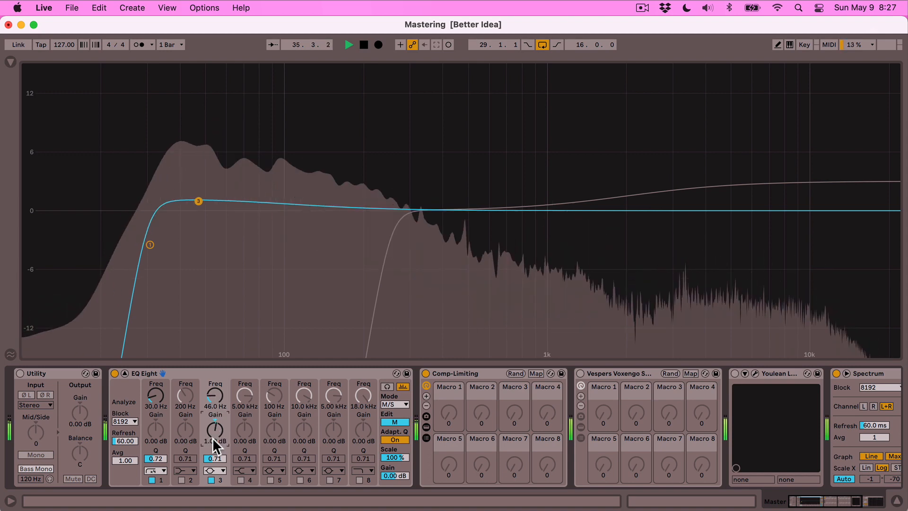
{"action": "left_click", "coordinate": [214, 440]}
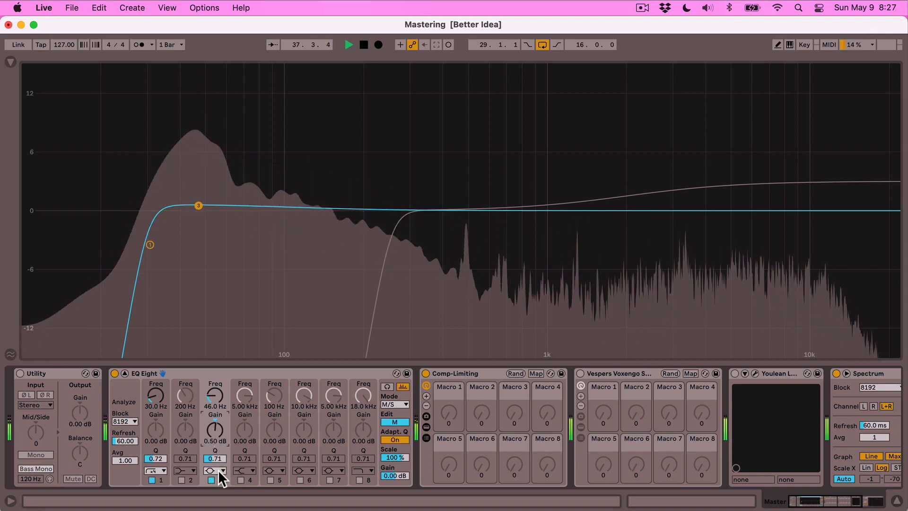
Compare the mid channel's band 3 boost off and on, stop playback, and leave the band off
{"action": "left_click", "coordinate": [212, 480]}
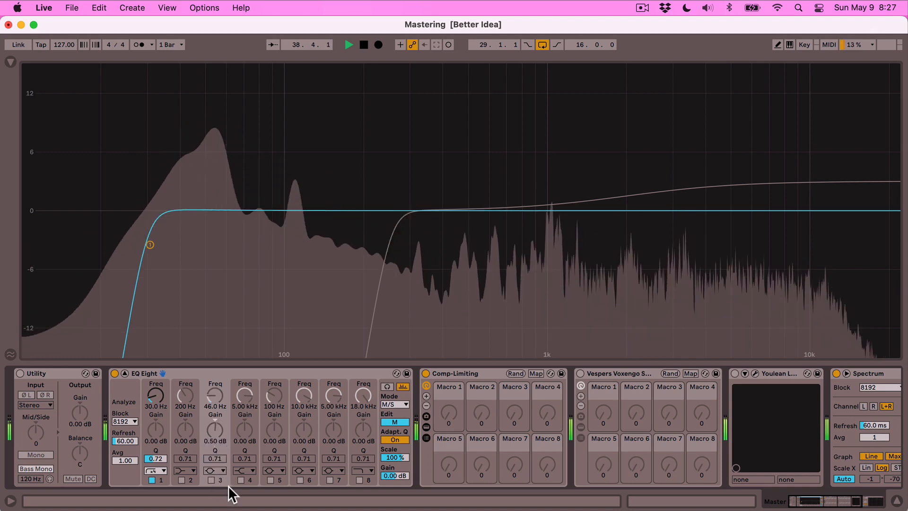
{"action": "left_click", "coordinate": [211, 479]}
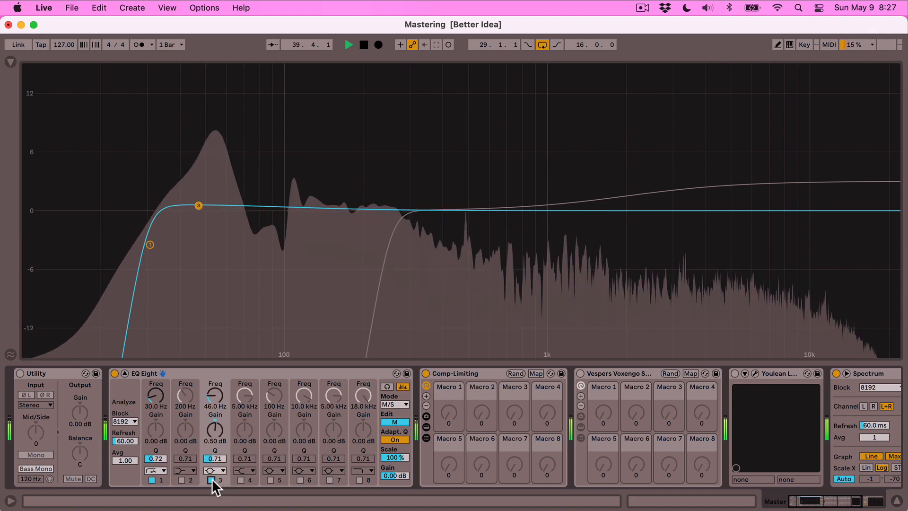
{"action": "key", "text": "space"}
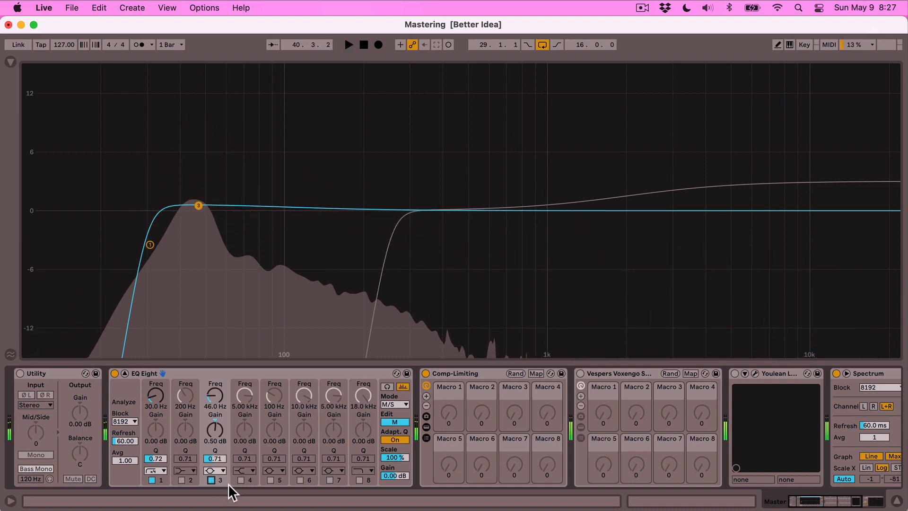
{"action": "left_click", "coordinate": [211, 479]}
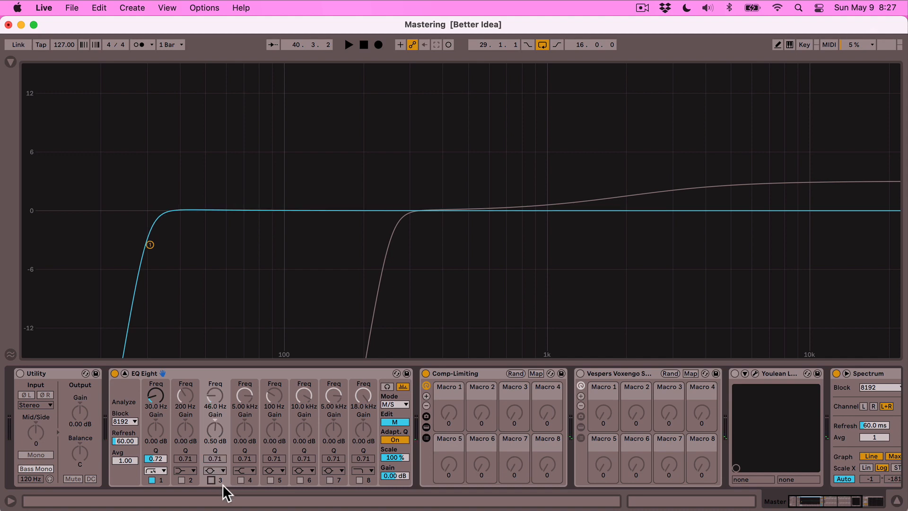
On the side channel, turn off band 6 and give band 7's high shelf 1 dB of gain and a Q of 18.0
{"action": "scroll", "coordinate": [355, 441], "scroll_direction": "right", "scroll_amount": 1}
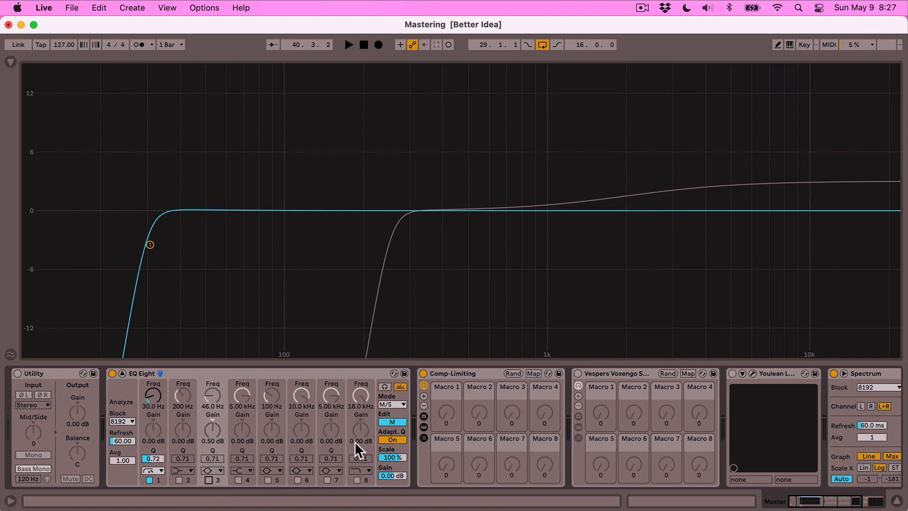
{"action": "left_click", "coordinate": [391, 424]}
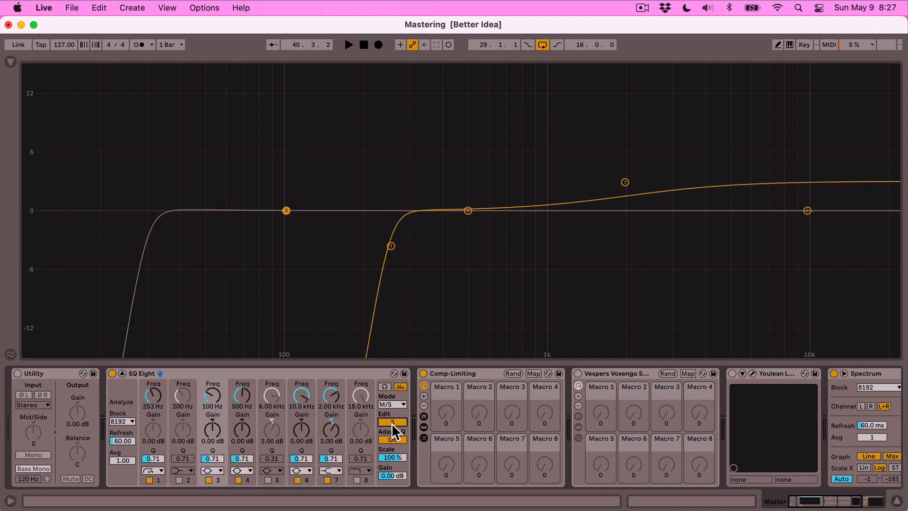
{"action": "left_click", "coordinate": [298, 479]}
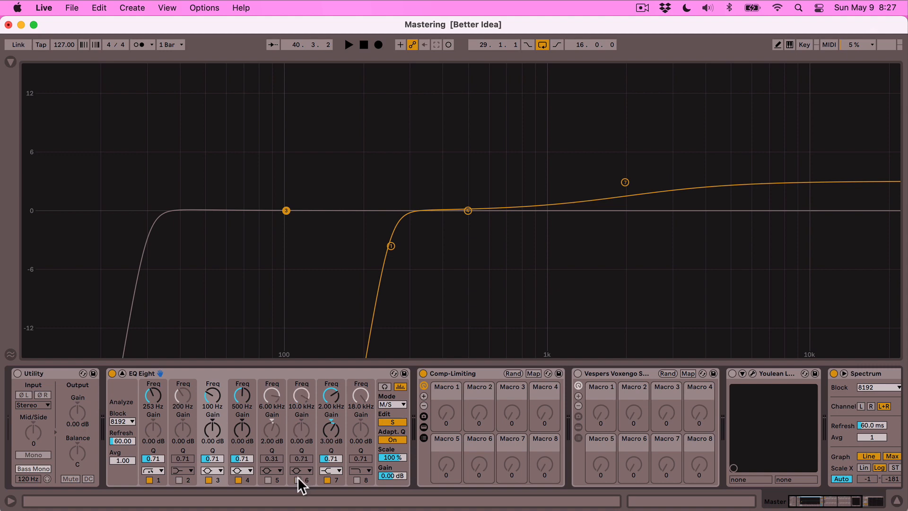
{"action": "left_click", "coordinate": [331, 441]}
{"action": "type", "text": "1"}
{"action": "key", "text": "Return"}
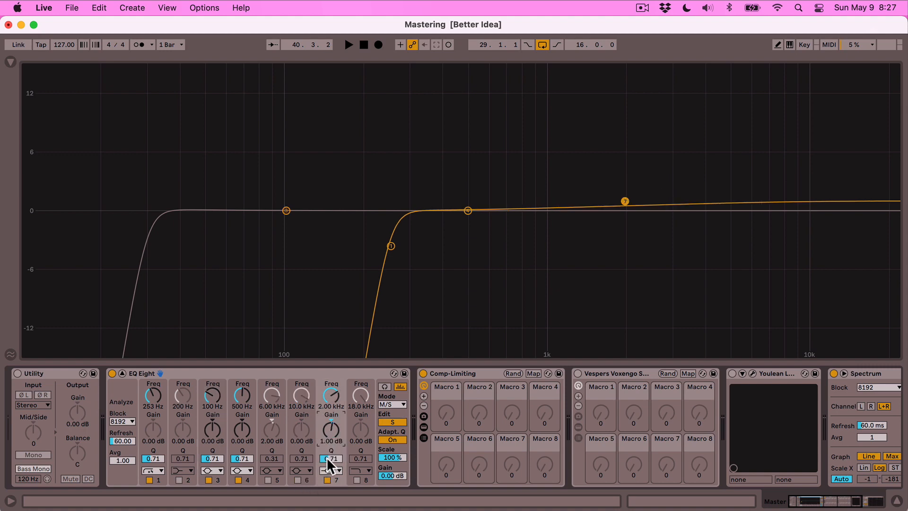
{"action": "left_click_drag", "start_coordinate": [326, 457], "coordinate": [326, 407]}
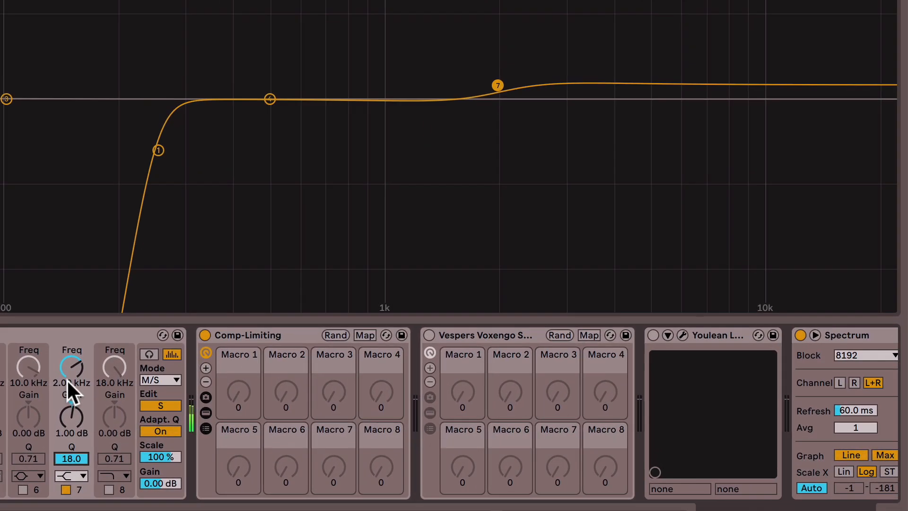
Try side band 7's shelf at 3, 4 and 5 kHz during playback, then set it to 3 kHz
{"action": "left_click", "coordinate": [67, 380]}
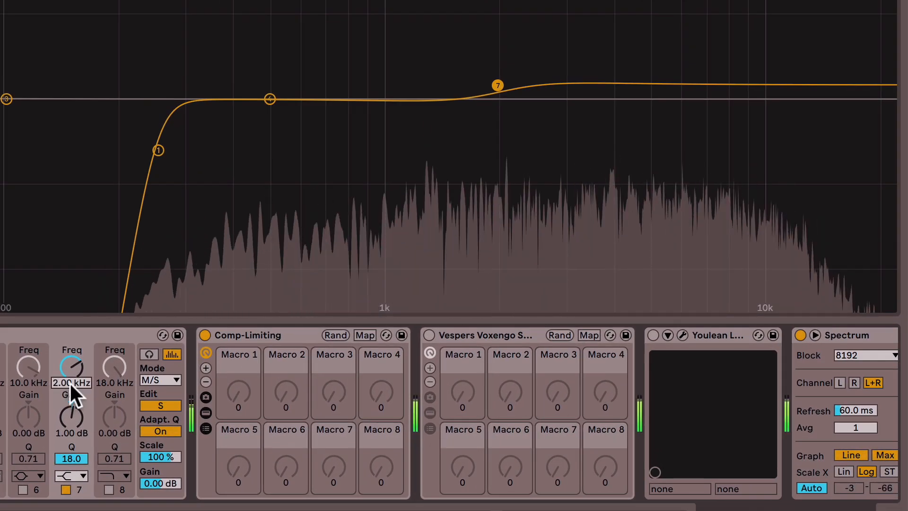
{"action": "type", "text": "30"}
{"action": "key", "text": "Return"}
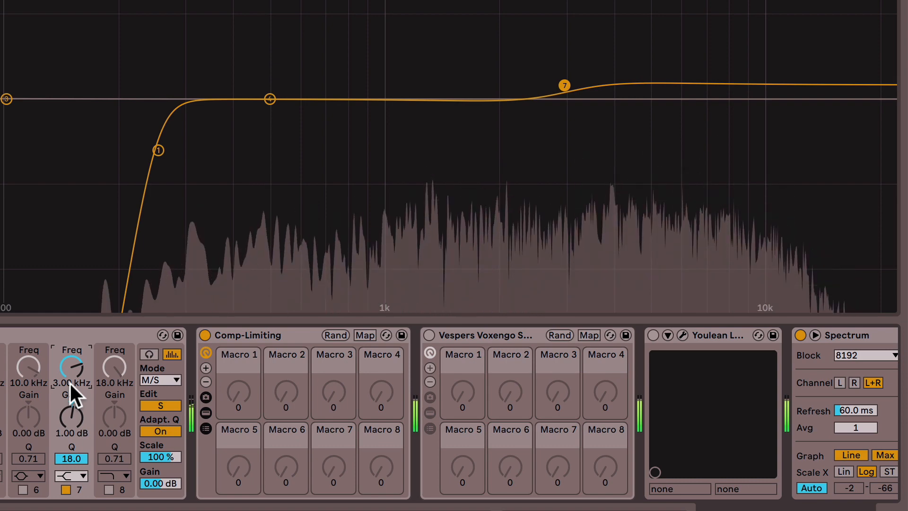
{"action": "type", "text": "4"}
{"action": "key", "text": "Return"}
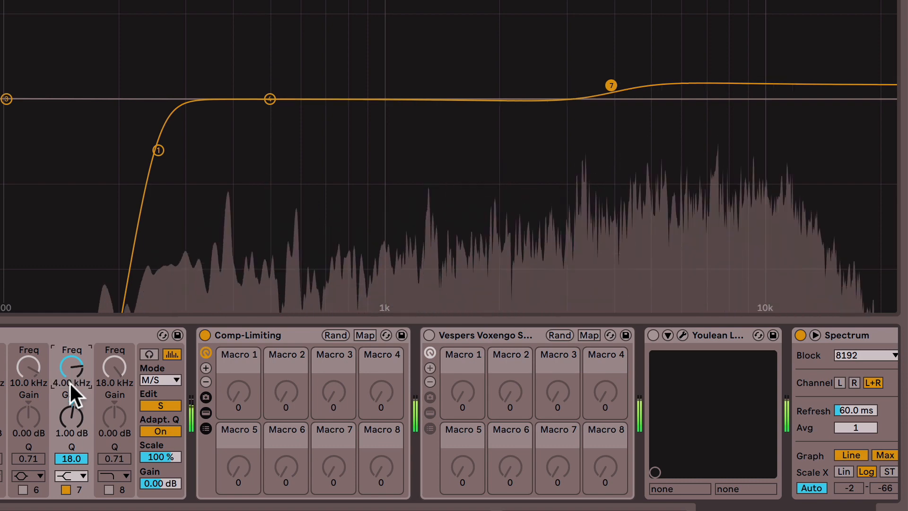
{"action": "type", "text": "5000"}
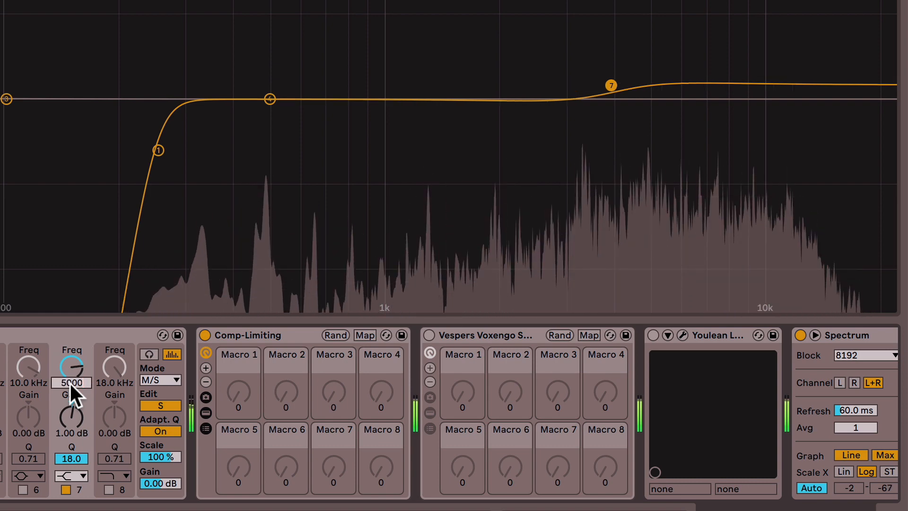
{"action": "key", "text": "Return"}
{"action": "type", "text": "3"}
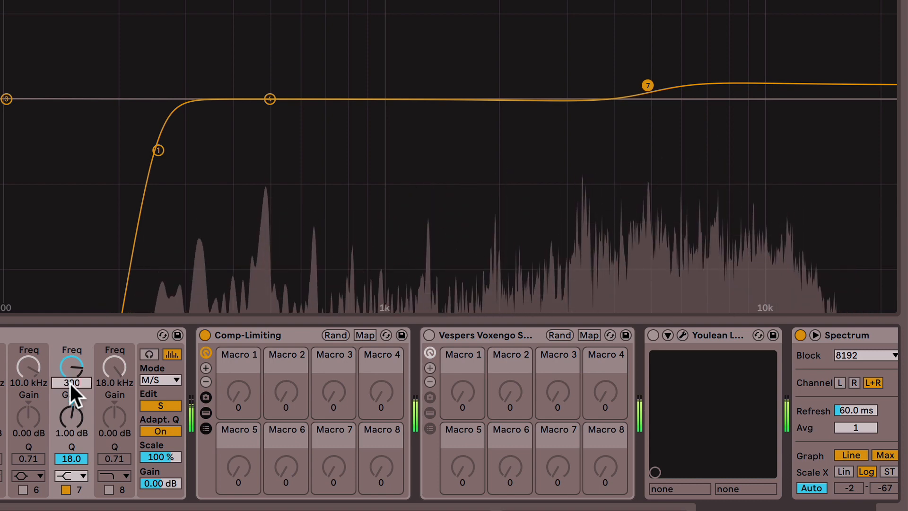
{"action": "key", "text": "Return"}
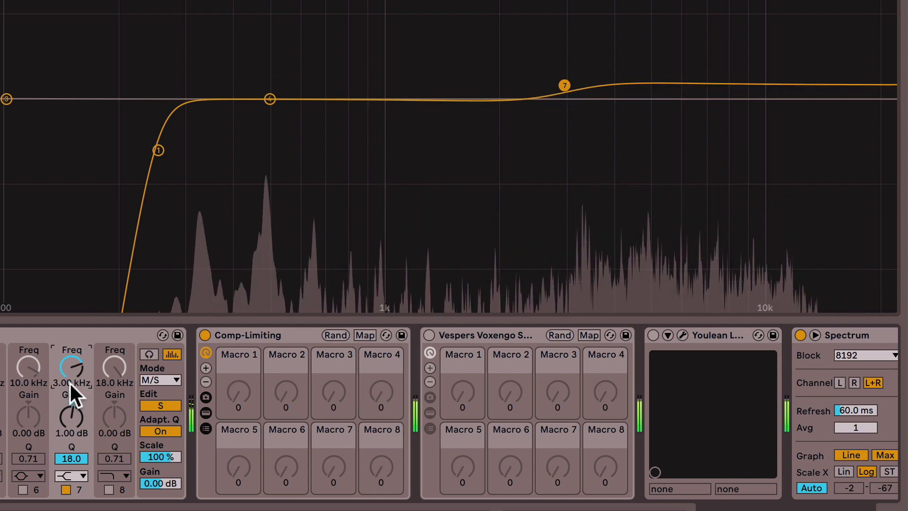
Change the side channel's band 8 to a high shelf, enable it, and set its gain to 1 dB
{"action": "left_click", "coordinate": [104, 474]}
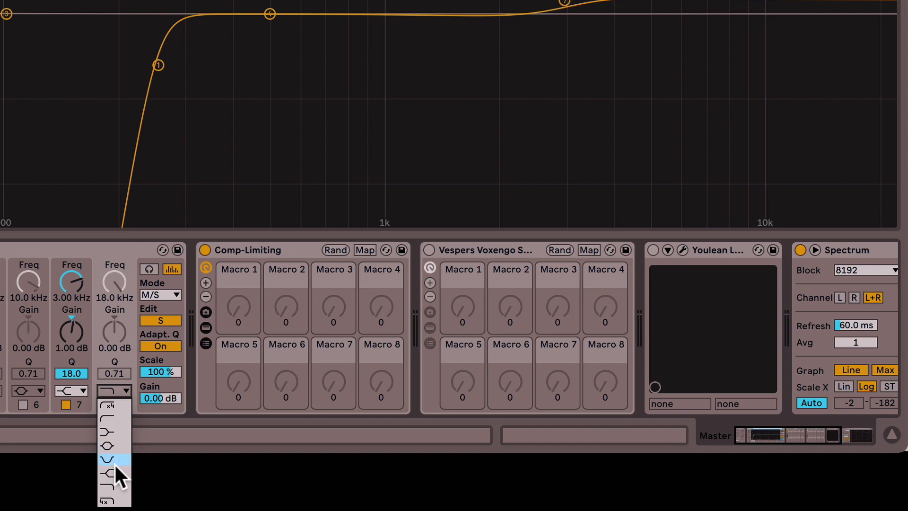
{"action": "left_click", "coordinate": [114, 471]}
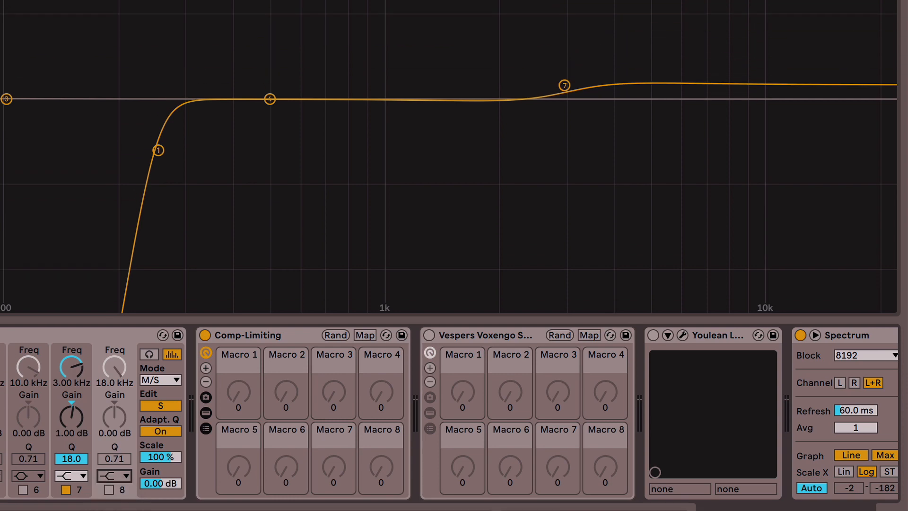
{"action": "left_click", "coordinate": [109, 489]}
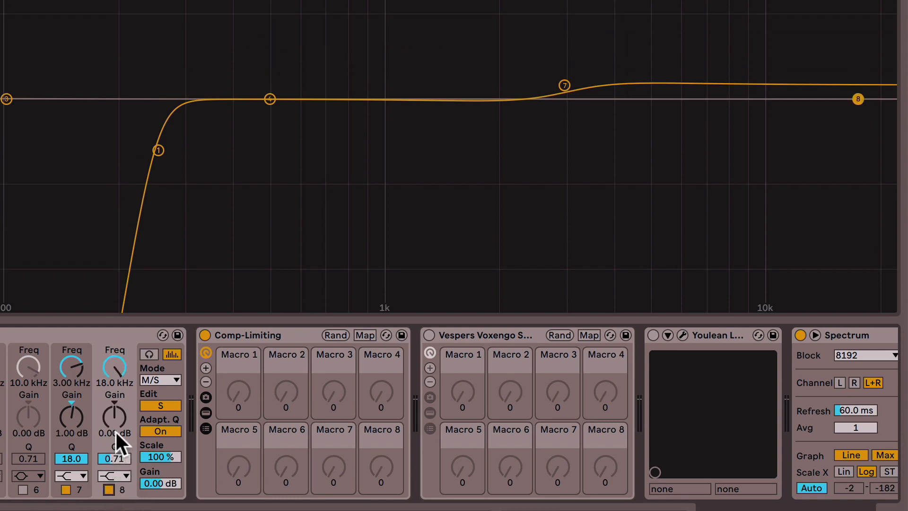
{"action": "key", "text": "Return"}
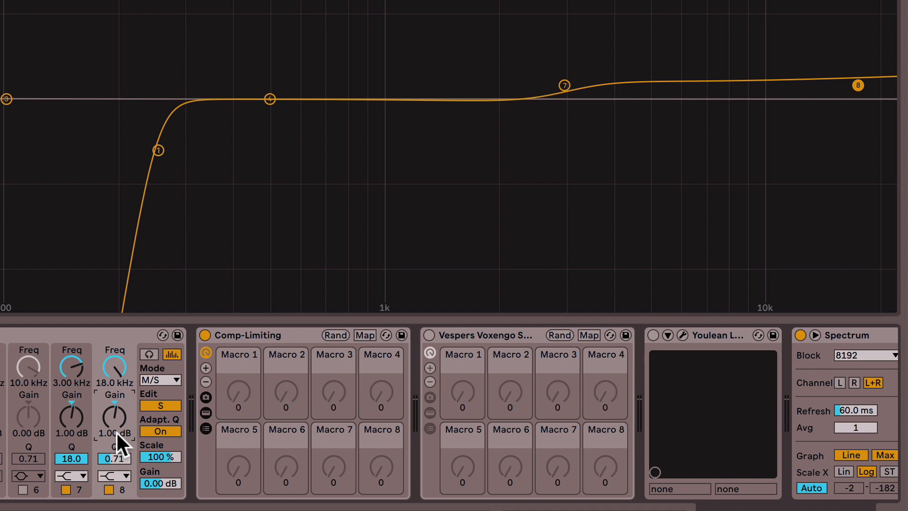
During playback, set side band 8's shelf frequency to 10 kHz and its Q to 18.0
{"action": "key", "text": "space"}
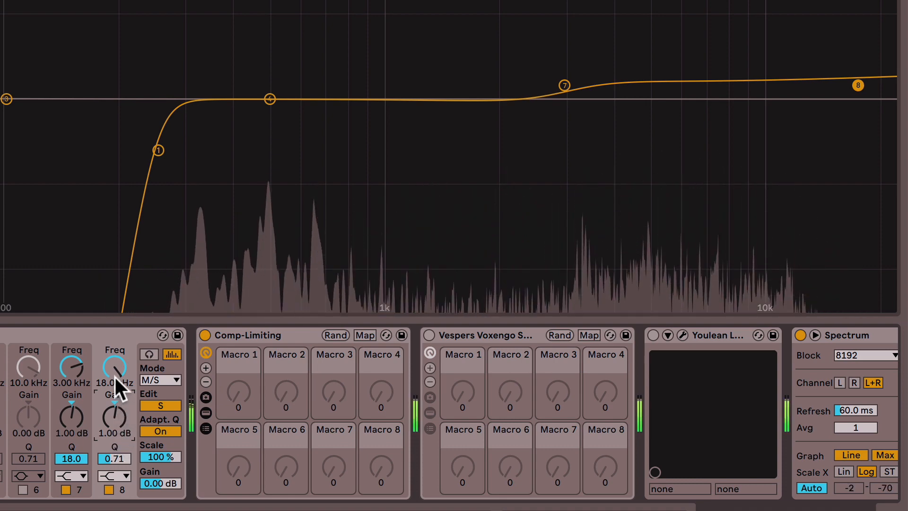
{"action": "left_click_drag", "start_coordinate": [115, 377], "coordinate": [115, 391]}
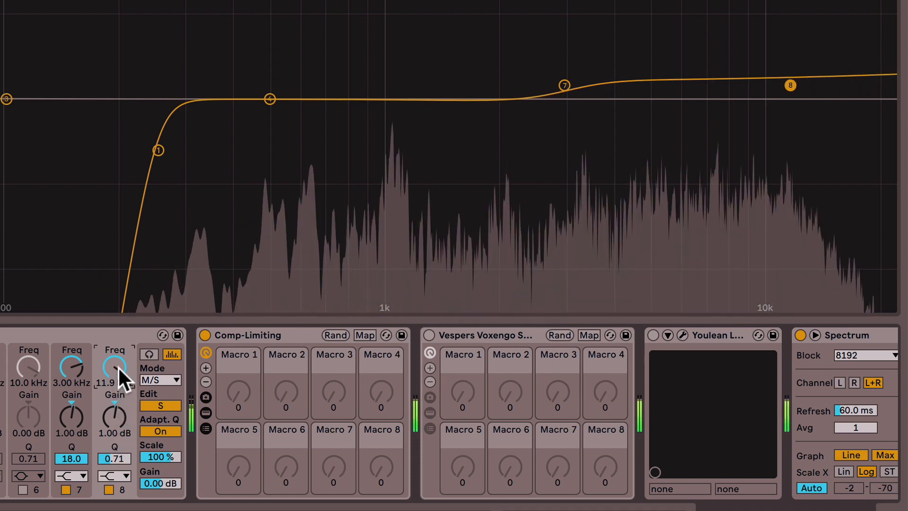
{"action": "left_click_drag", "start_coordinate": [114, 458], "coordinate": [115, 409]}
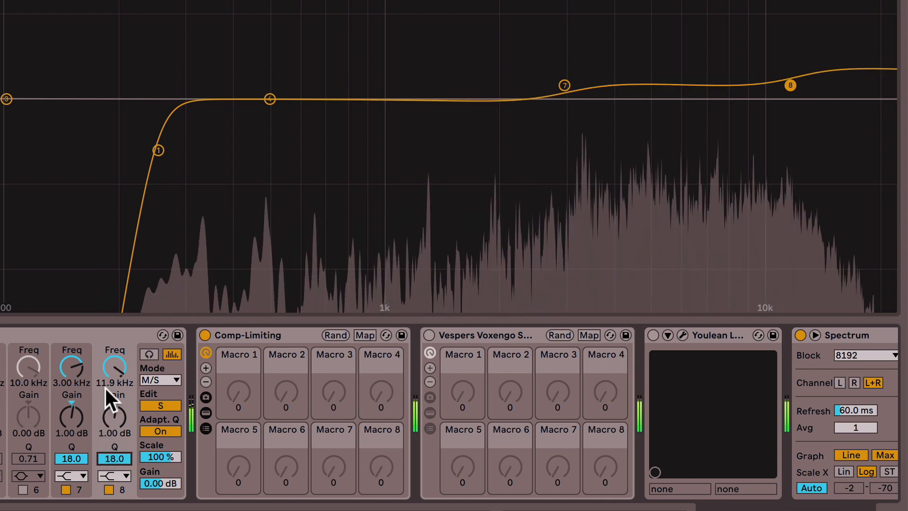
{"action": "left_click_drag", "start_coordinate": [114, 368], "coordinate": [114, 370]}
{"action": "left_click_drag", "start_coordinate": [112, 367], "coordinate": [112, 365]}
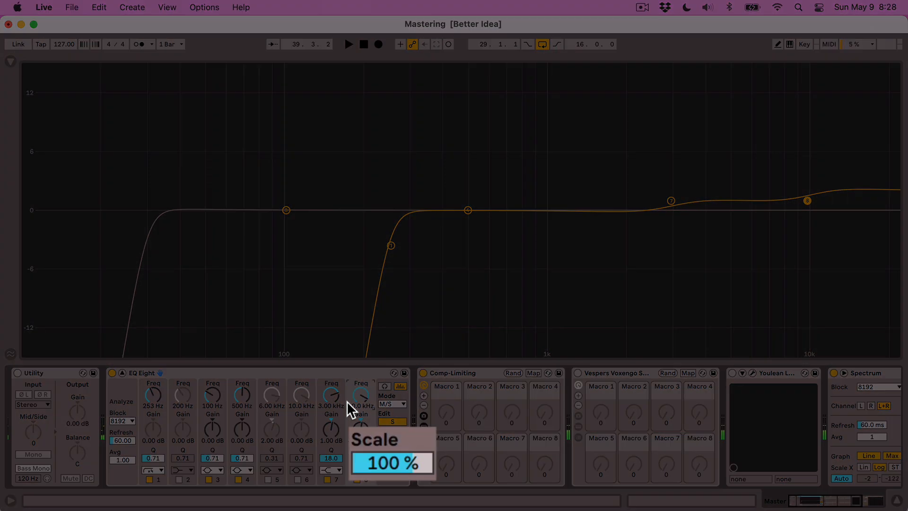
Start playback and raise EQ Eight's Scale to 200%
{"action": "key", "text": "space"}
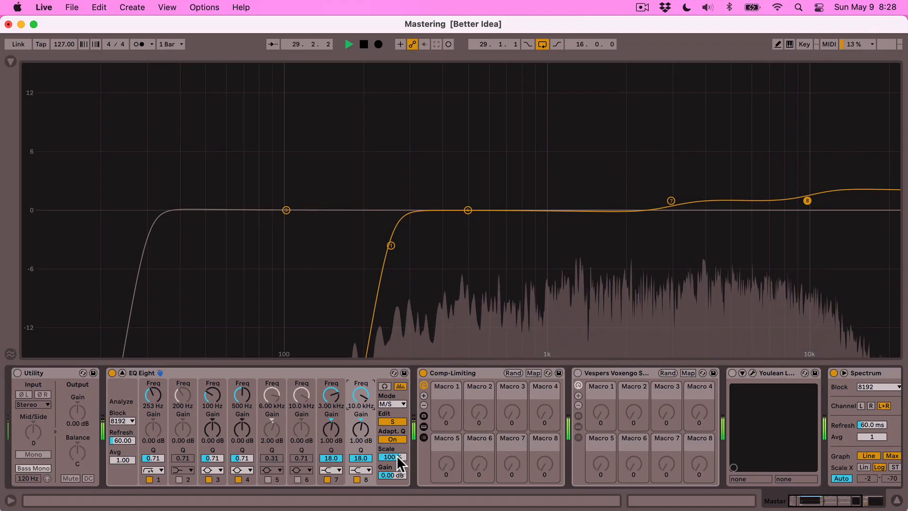
{"action": "left_click_drag", "start_coordinate": [397, 456], "coordinate": [396, 416]}
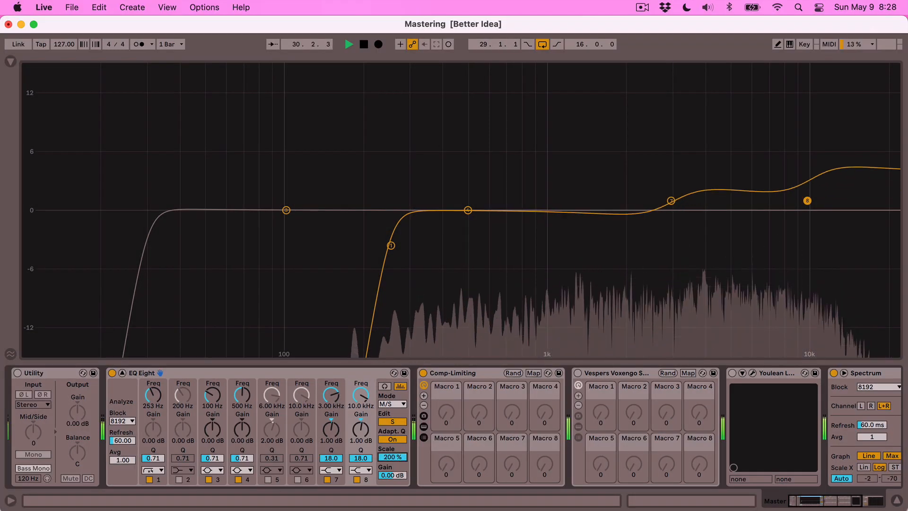
{"action": "mouse_move", "coordinate": [396, 455]}
{"action": "left_mouse_down"}
{"action": "mouse_move", "coordinate": [396, 473]}
{"action": "mouse_move", "coordinate": [397, 438]}
{"action": "left_mouse_up"}
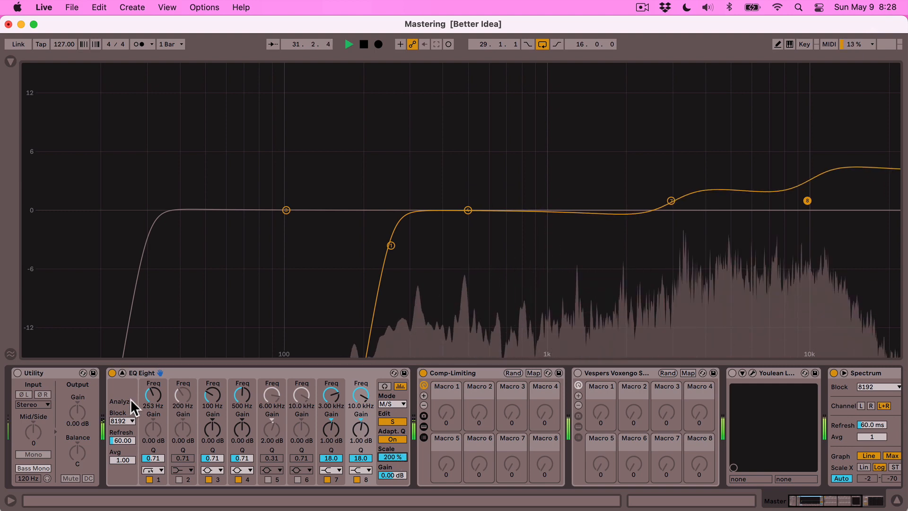
Compare the master with EQ Eight bypassed and active twice during playback
{"action": "left_click", "coordinate": [112, 372]}
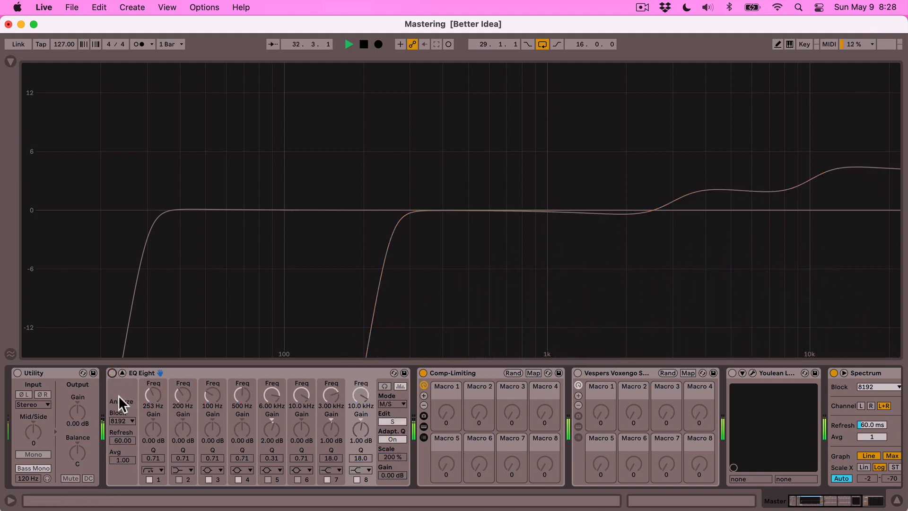
{"action": "left_click", "coordinate": [112, 372]}
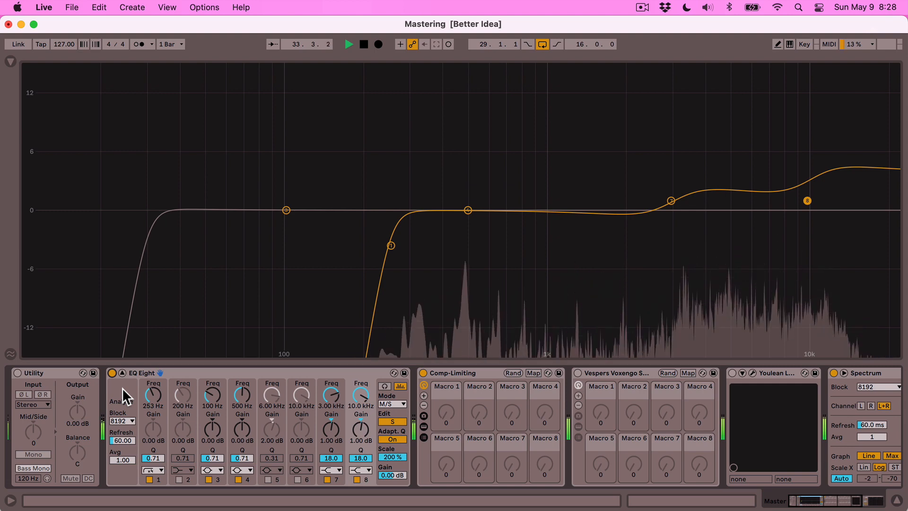
{"action": "left_click", "coordinate": [112, 373]}
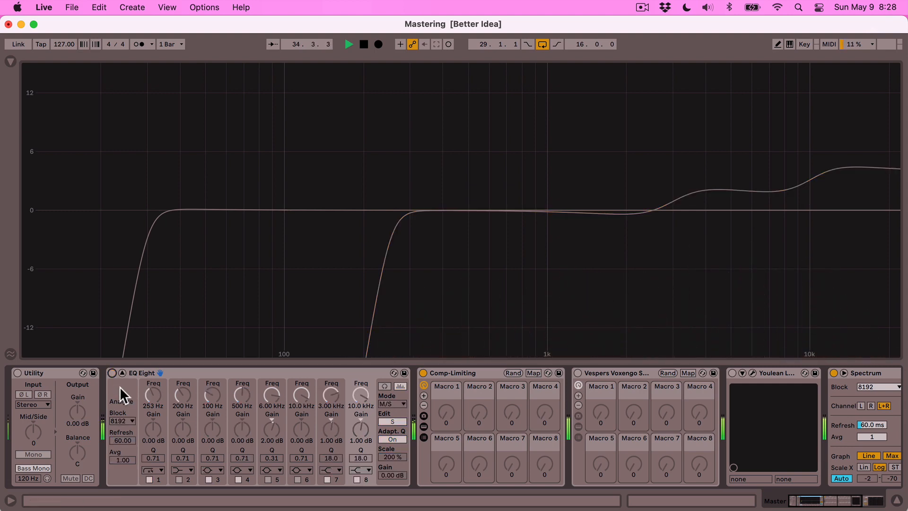
{"action": "left_click", "coordinate": [112, 373]}
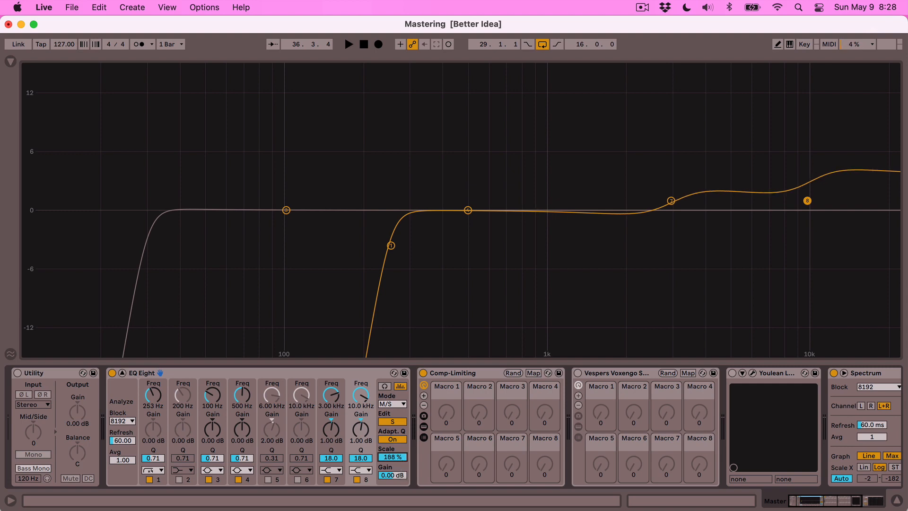
Pull EQ Eight's Scale down to -200%, start playback, and bring Scale back up to 119%
{"action": "left_click_drag", "start_coordinate": [393, 457], "coordinate": [393, 478]}
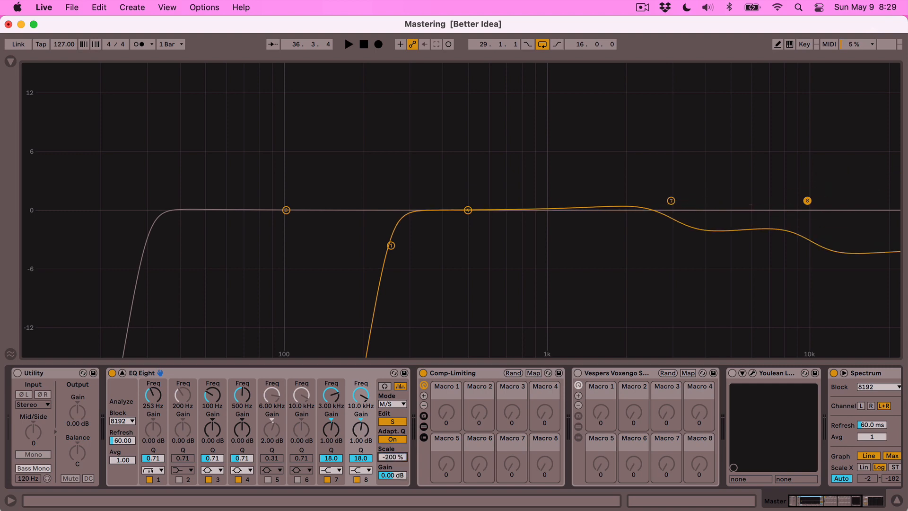
{"action": "key", "text": "space"}
{"action": "left_click_drag", "start_coordinate": [392, 457], "coordinate": [396, 442]}
{"action": "double_click", "coordinate": [395, 457]}
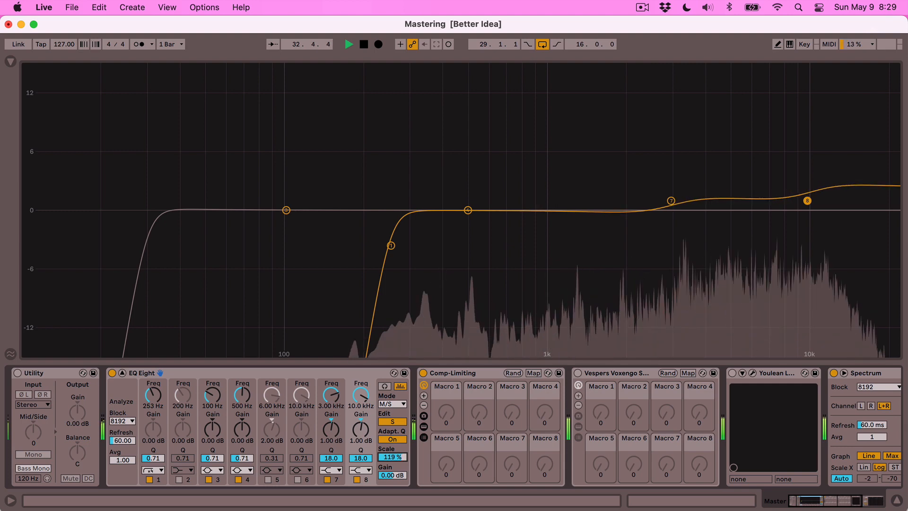
Bypass and reactivate EQ Eight three times to compare the side boost during playback, and stop the transport
{"action": "left_click", "coordinate": [112, 373]}
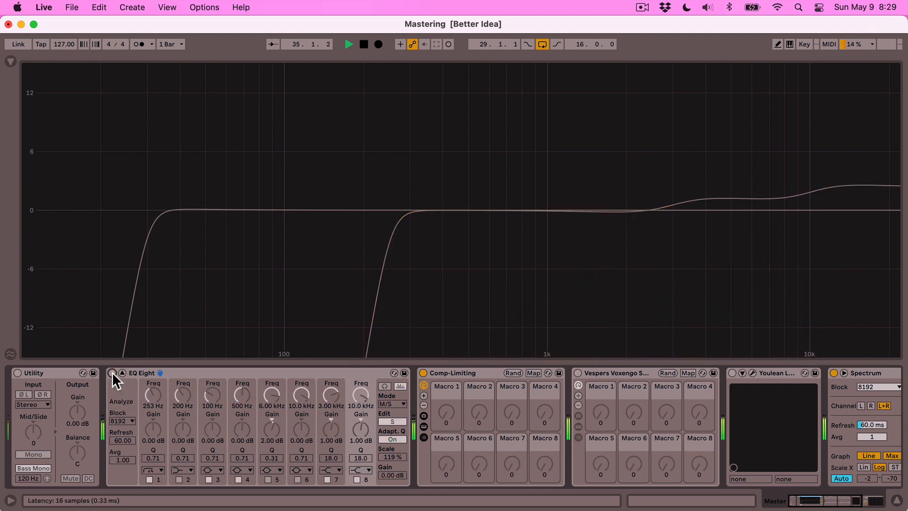
{"action": "left_click", "coordinate": [112, 373]}
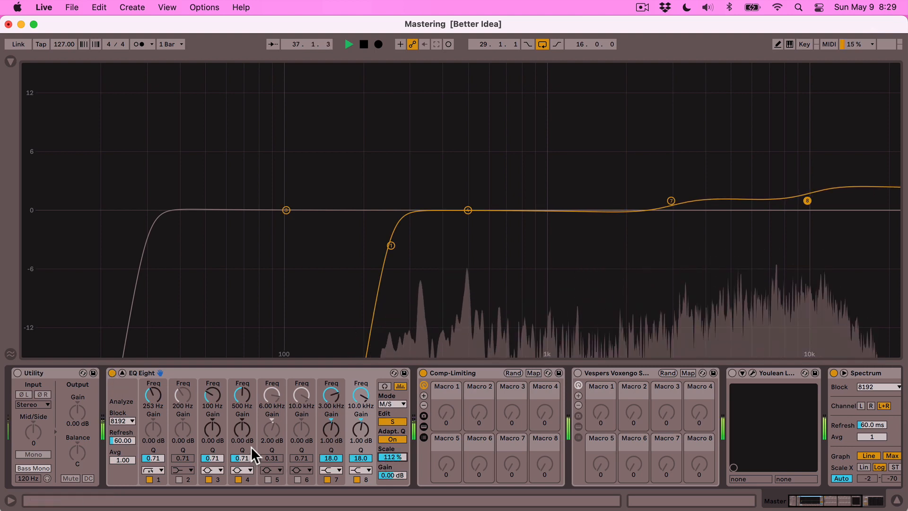
{"action": "left_click", "coordinate": [112, 372]}
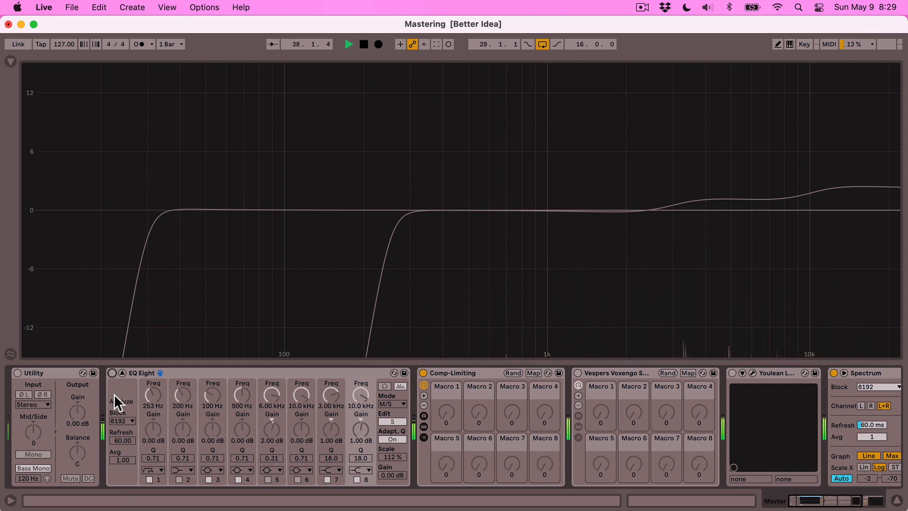
{"action": "left_click", "coordinate": [112, 373]}
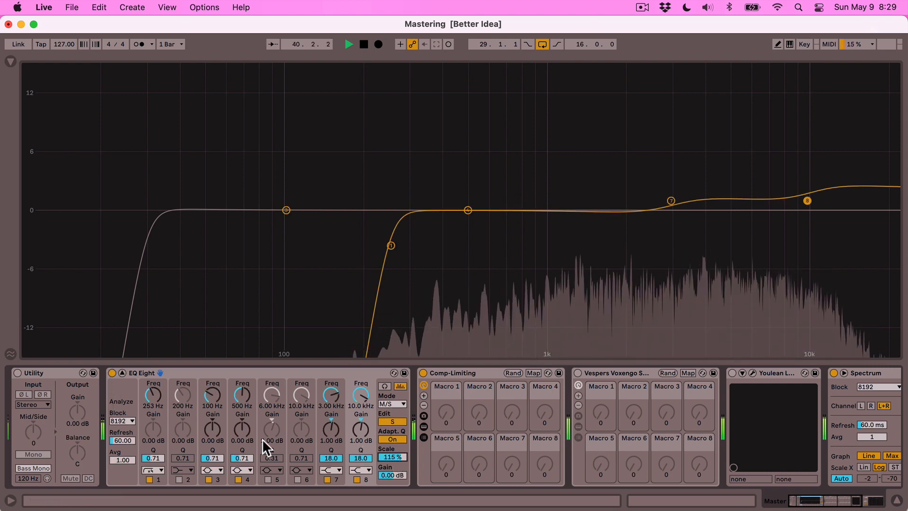
{"action": "left_click", "coordinate": [112, 373]}
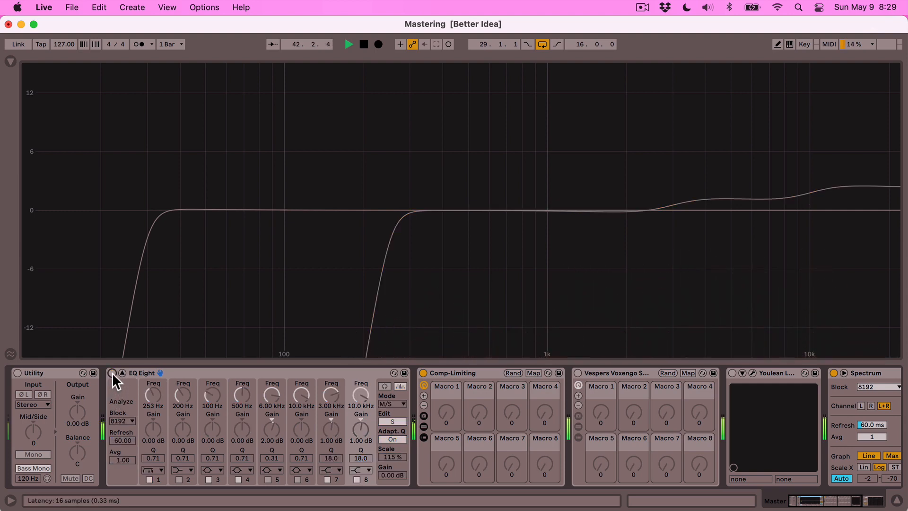
{"action": "left_click", "coordinate": [112, 372]}
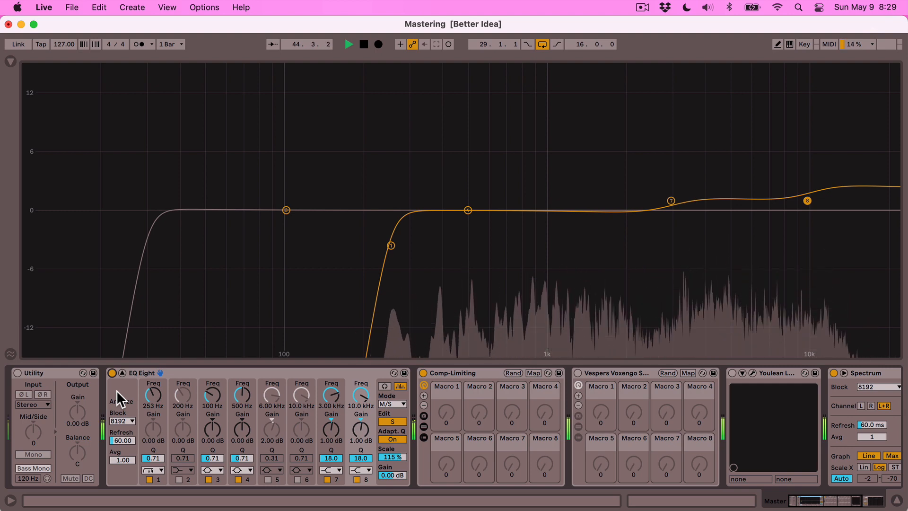
{"action": "key", "text": "space"}
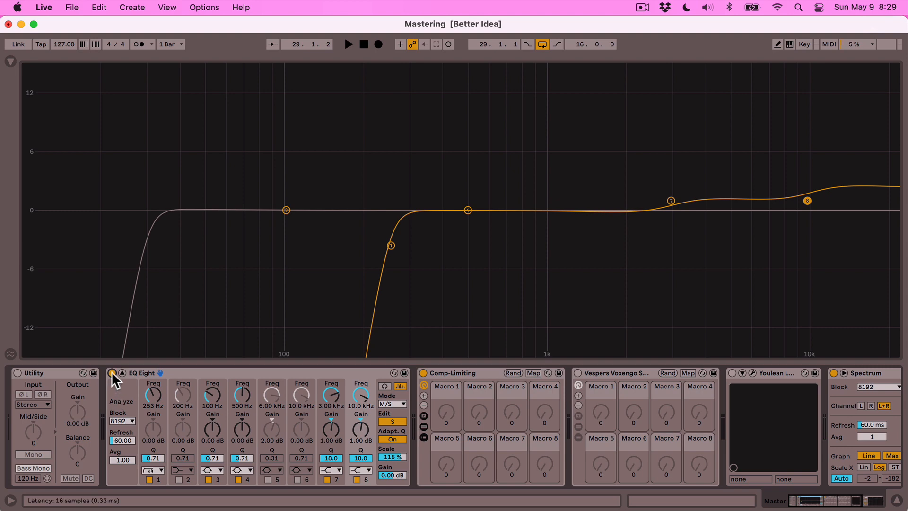
Deactivate EQ Eight and insert TDR Nova from the Mixing collection between it and Comp-Limiting, with the browser hidden again
{"action": "left_click", "coordinate": [112, 372]}
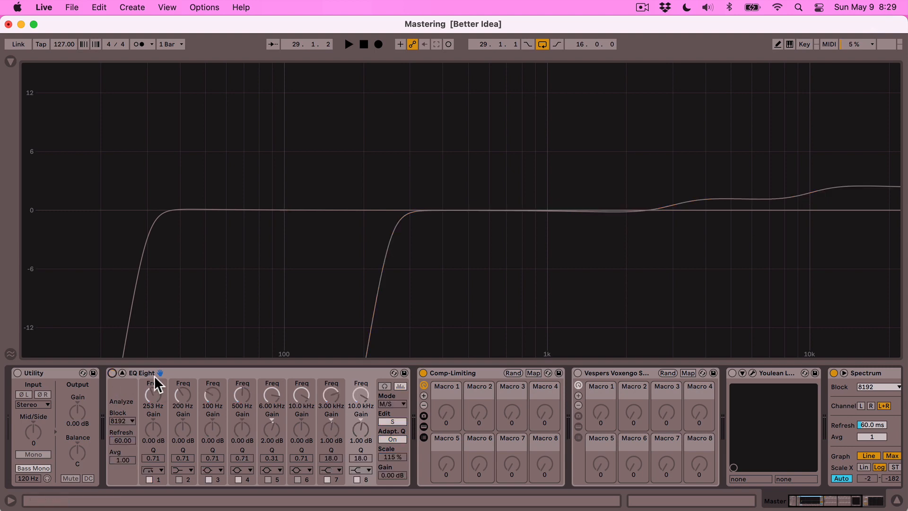
{"action": "left_click", "coordinate": [10, 61]}
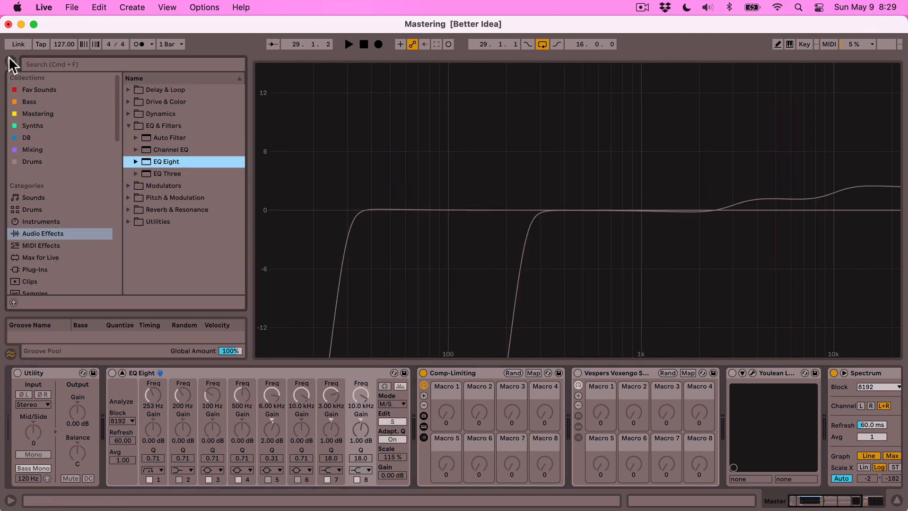
{"action": "left_click", "coordinate": [30, 146]}
{"action": "scroll", "coordinate": [155, 242], "scroll_direction": "down", "scroll_amount": 5}
{"action": "left_click", "coordinate": [158, 262]}
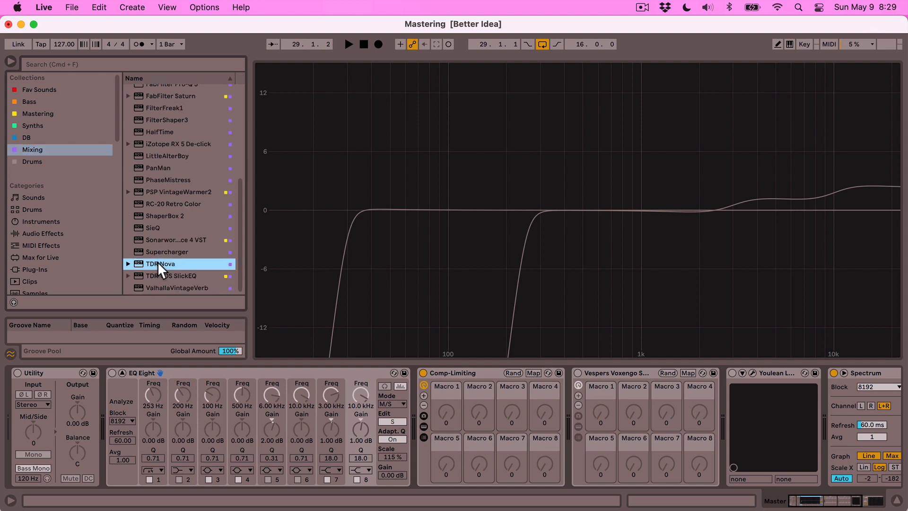
{"action": "left_click_drag", "start_coordinate": [158, 262], "coordinate": [447, 385]}
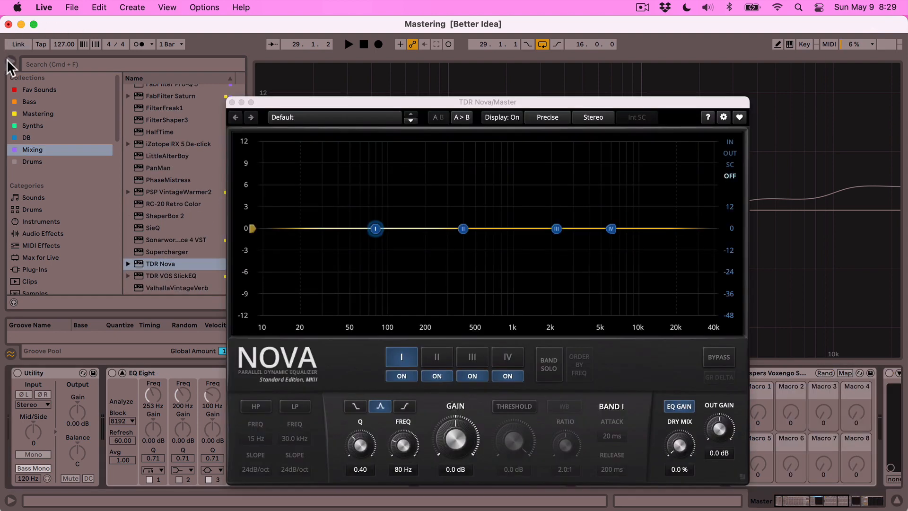
{"action": "left_click", "coordinate": [9, 62]}
{"action": "left_click_drag", "start_coordinate": [388, 101], "coordinate": [381, 84]}
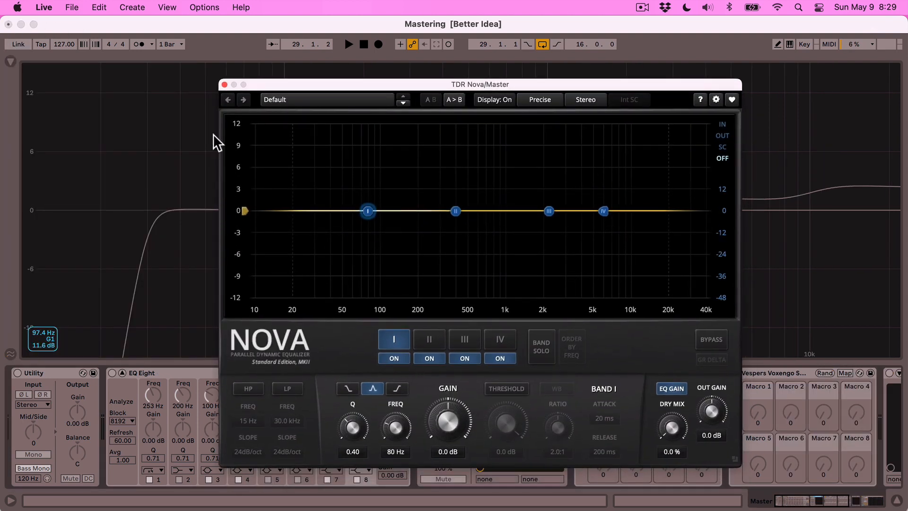
Set TDR Nova's spectrum analyzer to the output signal and its channel mode to Diff
{"action": "left_click", "coordinate": [168, 145]}
{"action": "left_click", "coordinate": [722, 136]}
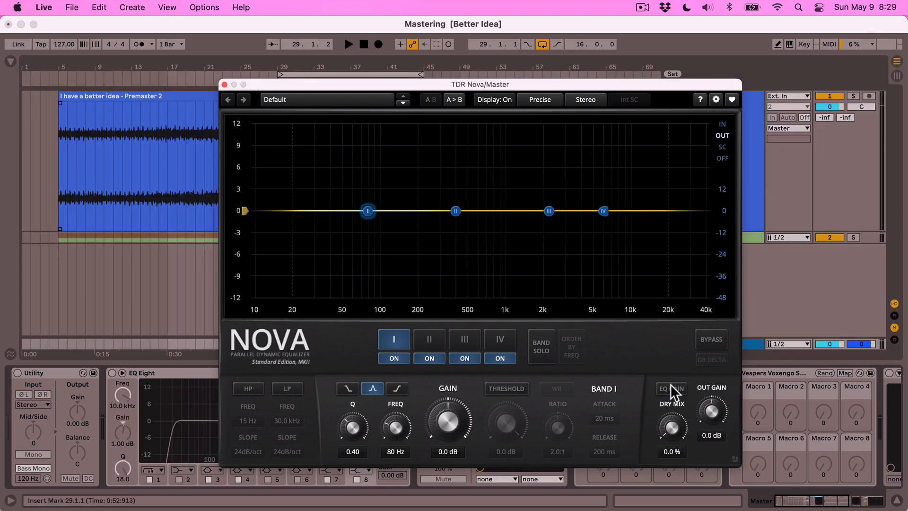
{"action": "left_click", "coordinate": [589, 98]}
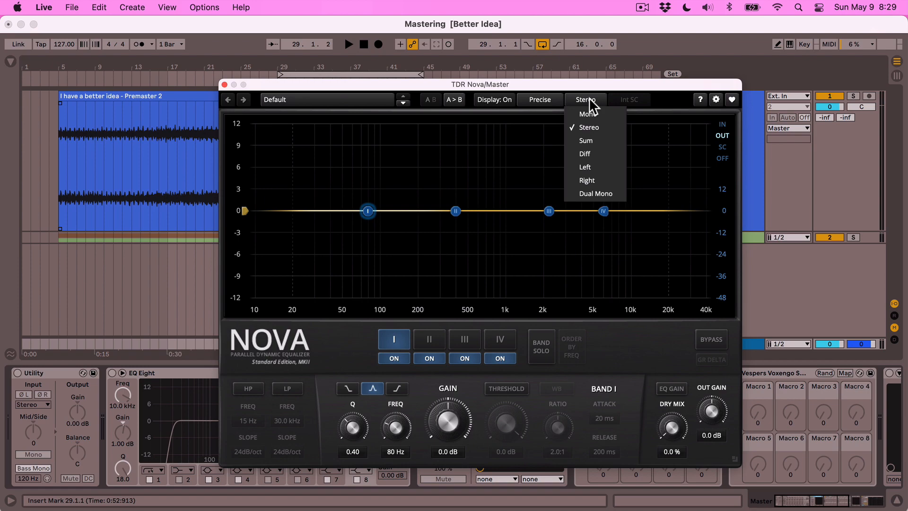
{"action": "left_click", "coordinate": [591, 151]}
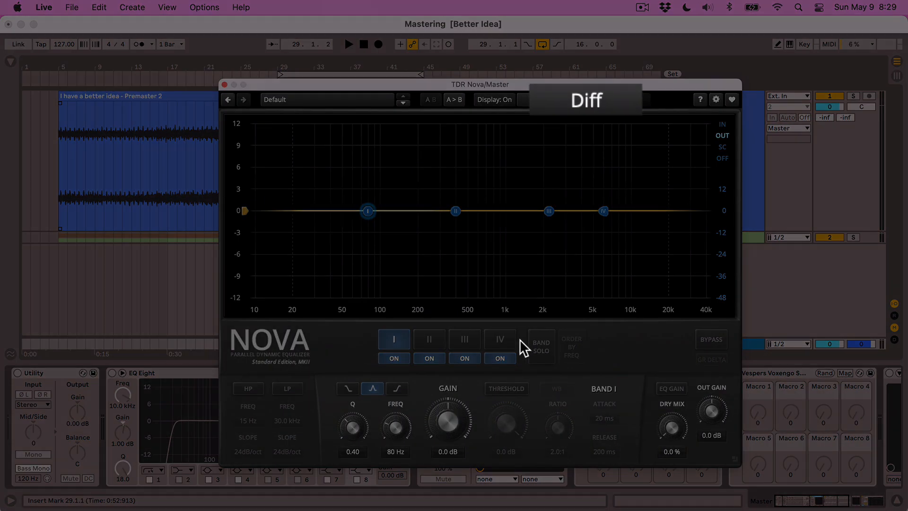
During playback, set TDR Nova's band IV high shelf to 4.0 dB gain at 4.0 kHz
{"action": "left_click", "coordinate": [509, 340]}
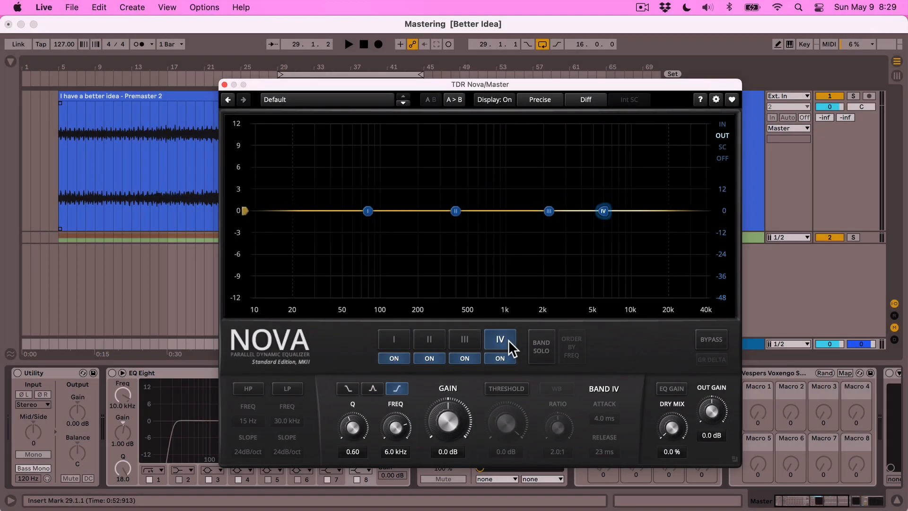
{"action": "key", "text": "space"}
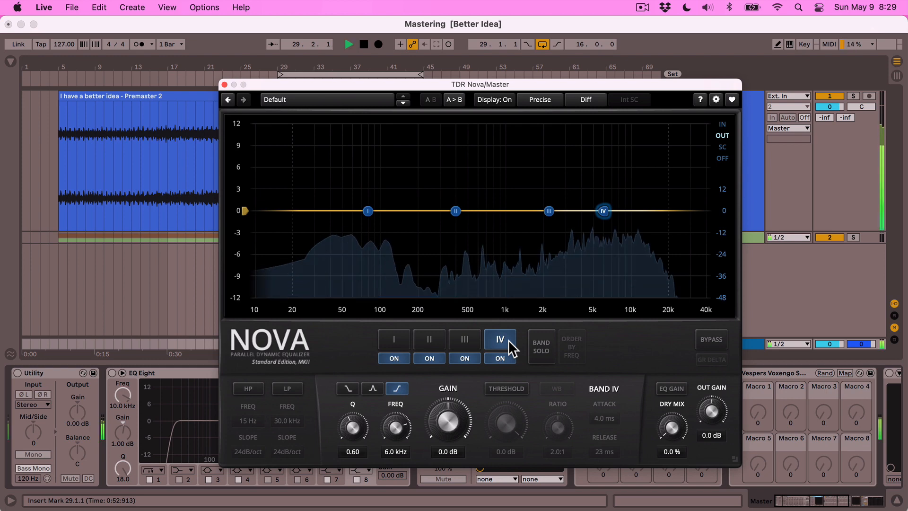
{"action": "left_click_drag", "start_coordinate": [605, 210], "coordinate": [584, 185]}
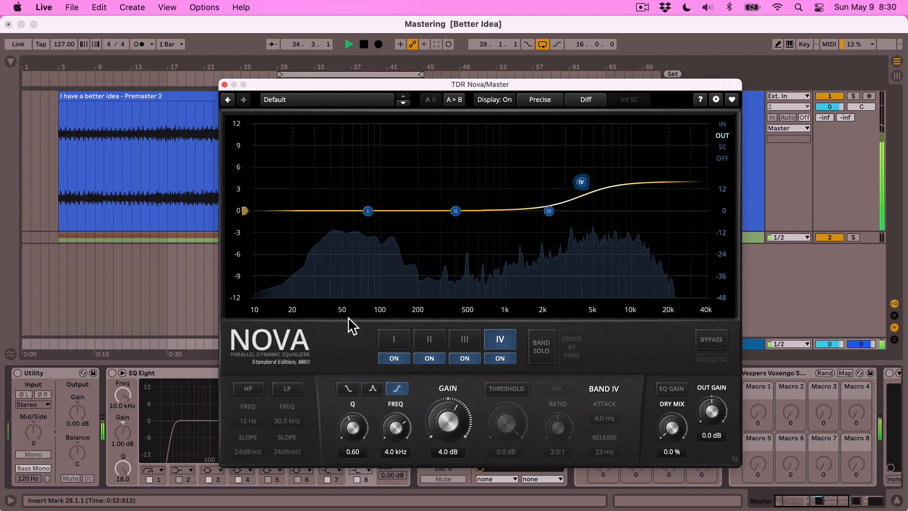
Enable TDR Nova's high-pass filter at 274 Hz and compare the plugin bypassed and active
{"action": "left_click", "coordinate": [248, 389]}
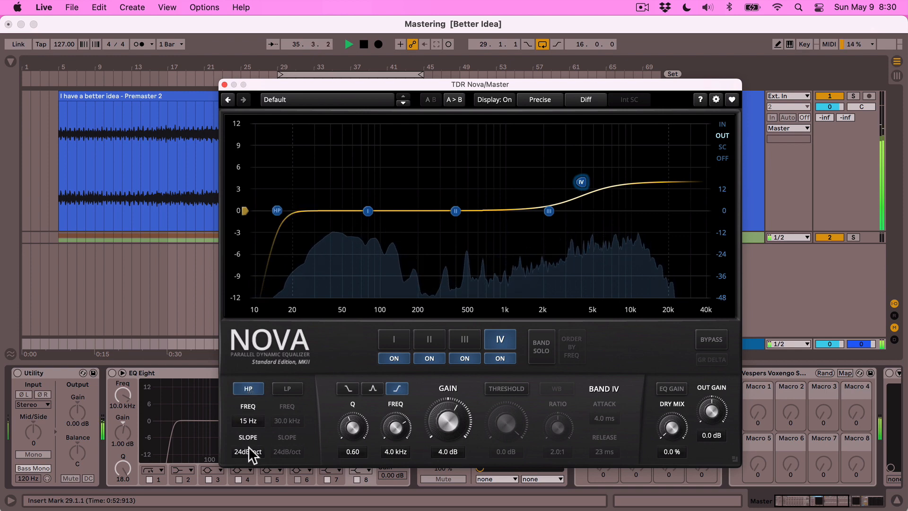
{"action": "left_click_drag", "start_coordinate": [278, 211], "coordinate": [437, 213]}
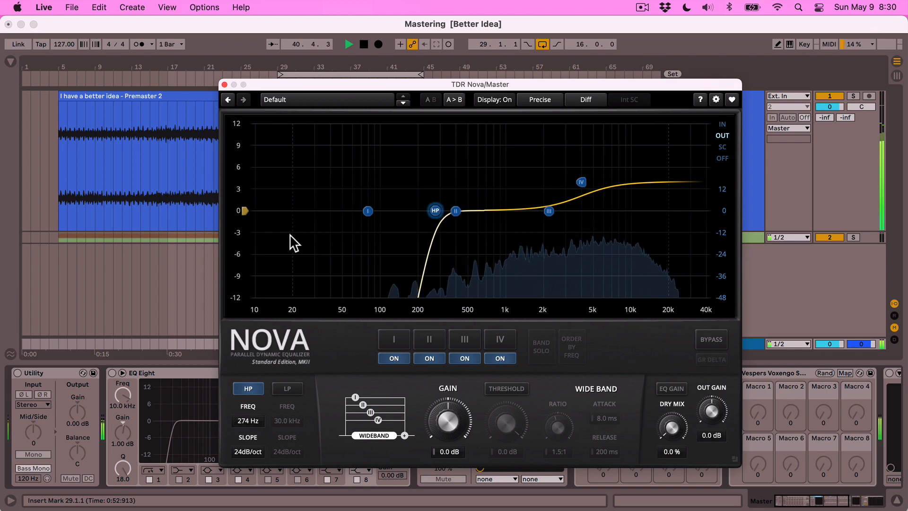
{"action": "left_click", "coordinate": [711, 341]}
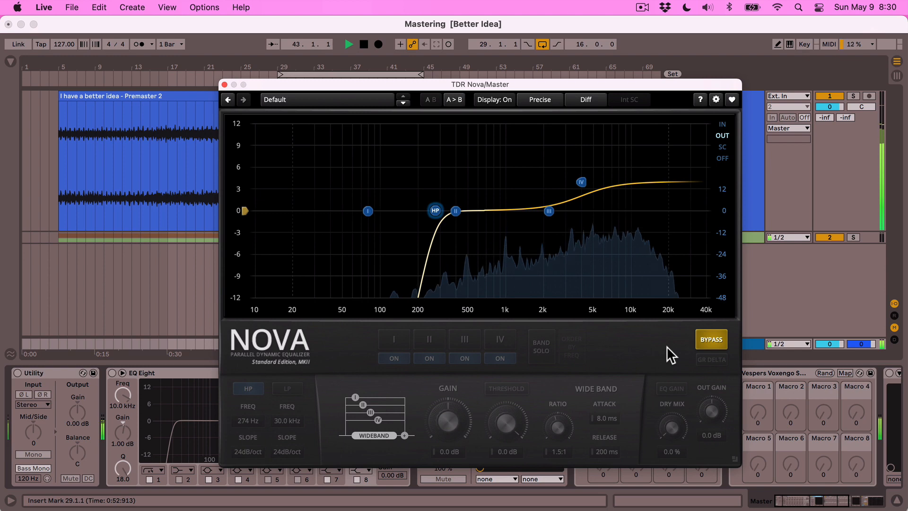
{"action": "left_click", "coordinate": [712, 338]}
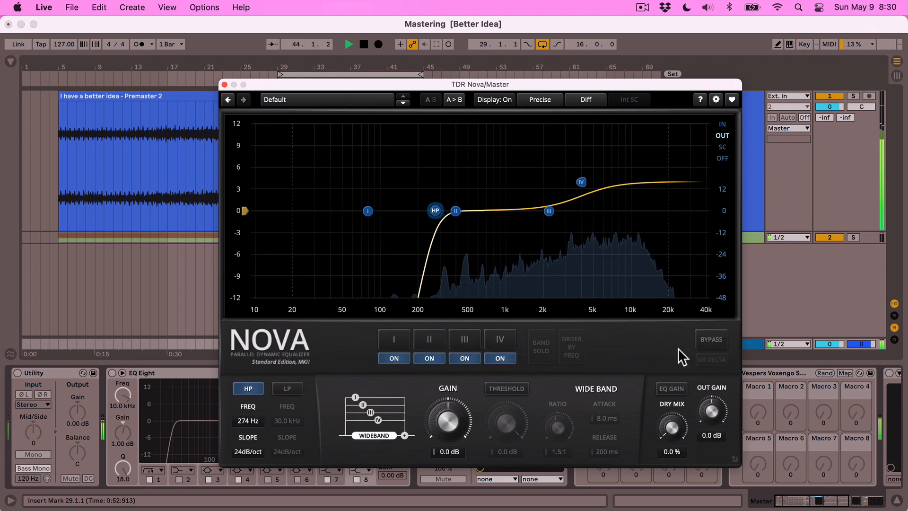
Turn off the arrangement loop and lower the gain of TDR Nova's band IV shelf at 4 kHz
{"action": "left_click", "coordinate": [542, 44]}
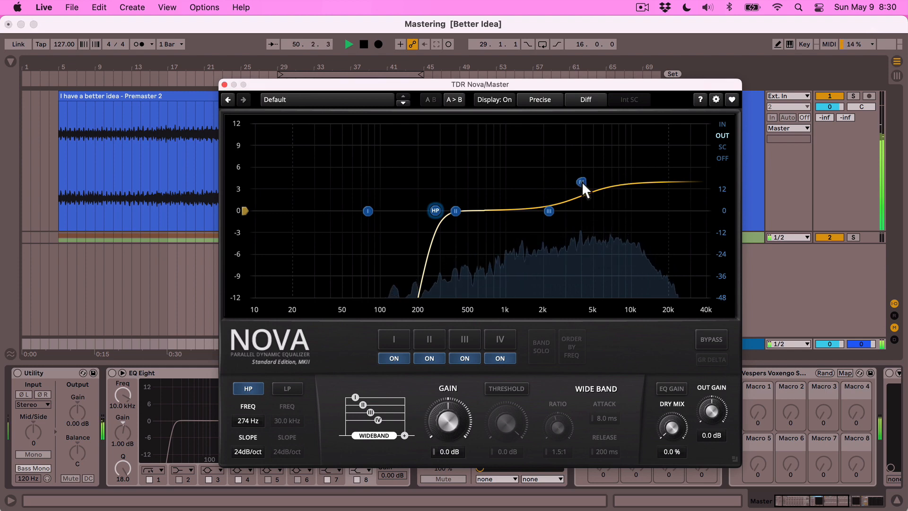
{"action": "left_click_drag", "start_coordinate": [582, 182], "coordinate": [581, 196]}
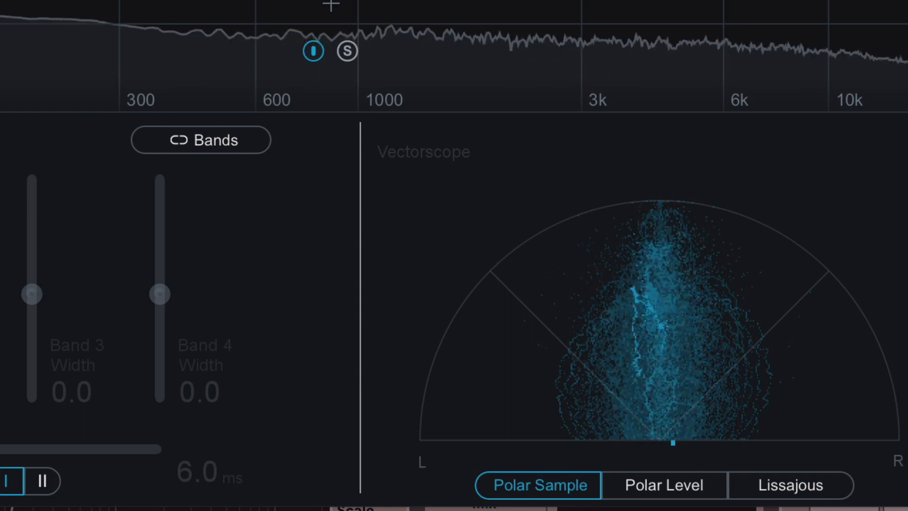
Change EQ Eight's side band 1 to the gentler low cut without x4 and raise its cutoff frequency
{"action": "left_click", "coordinate": [266, 444]}
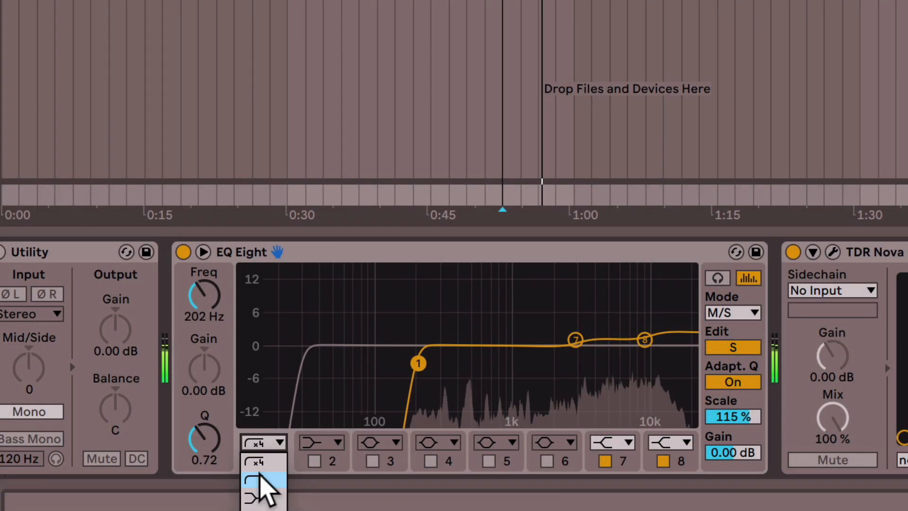
{"action": "left_click", "coordinate": [261, 487]}
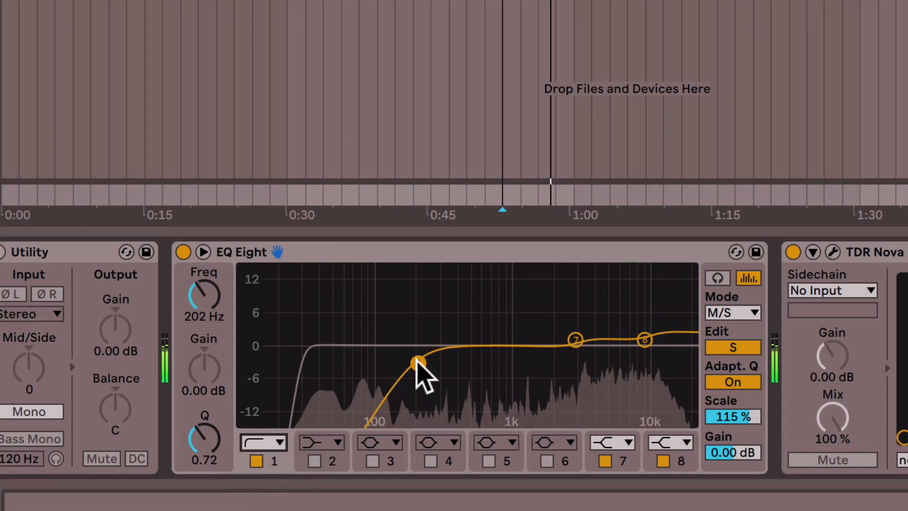
{"action": "left_click_drag", "start_coordinate": [417, 362], "coordinate": [449, 362]}
Set the gain of EQ Eight's side band 7 shelf to 0.2 dB
{"action": "left_click", "coordinate": [575, 339]}
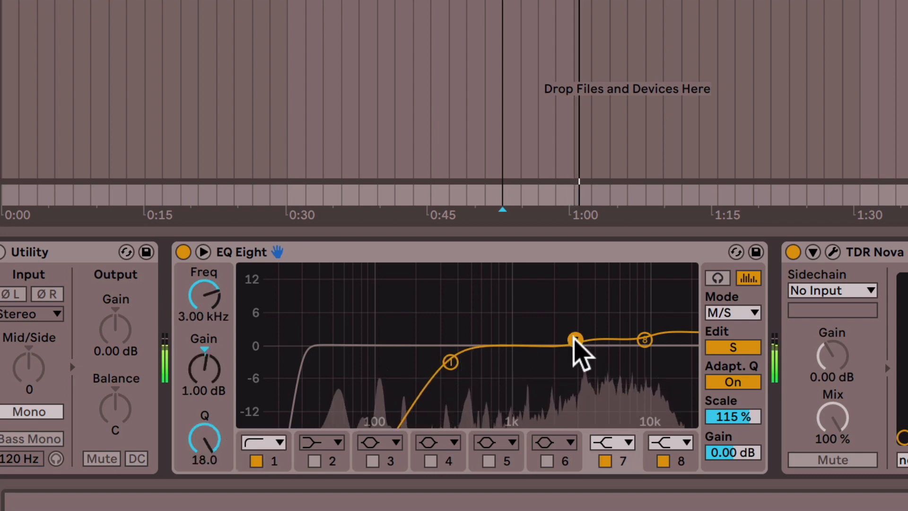
{"action": "left_click", "coordinate": [194, 391]}
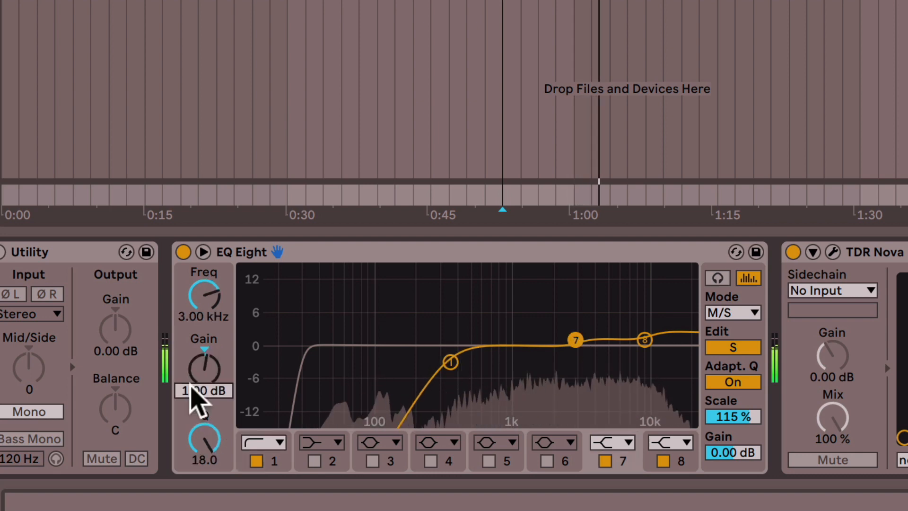
{"action": "key", "text": "BackSpace"}
{"action": "type", "text": "0.2"}
{"action": "key", "text": "Return"}
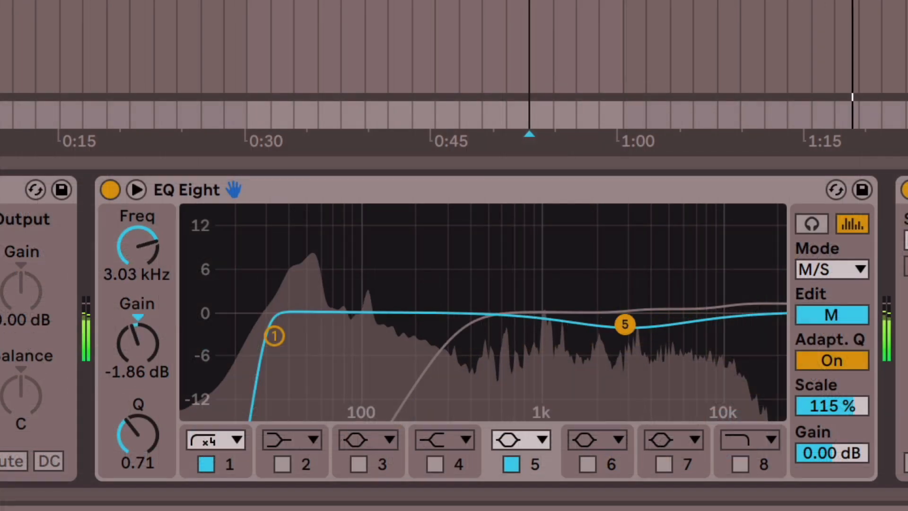
Move EQ Eight's mid band 5 dip to about 979 Hz with a gain of about -1.61 dB
{"action": "left_click_drag", "start_coordinate": [625, 324], "coordinate": [539, 323]}
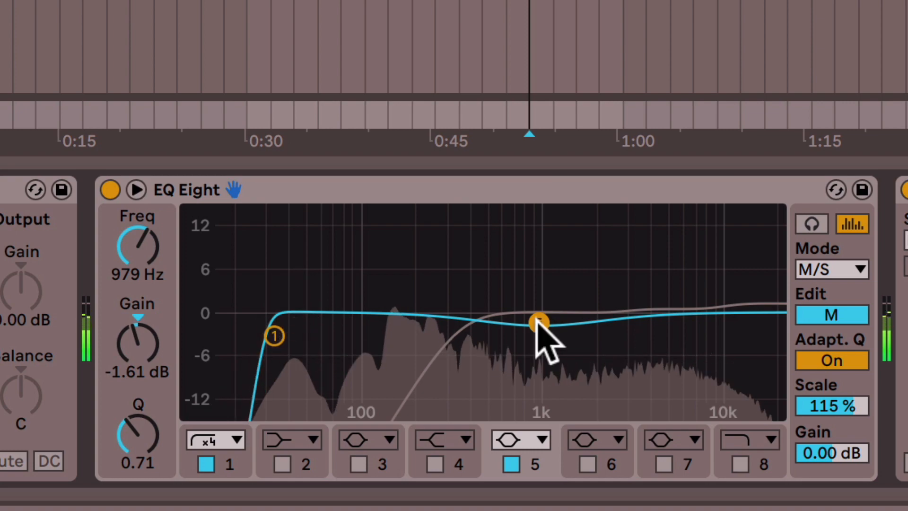